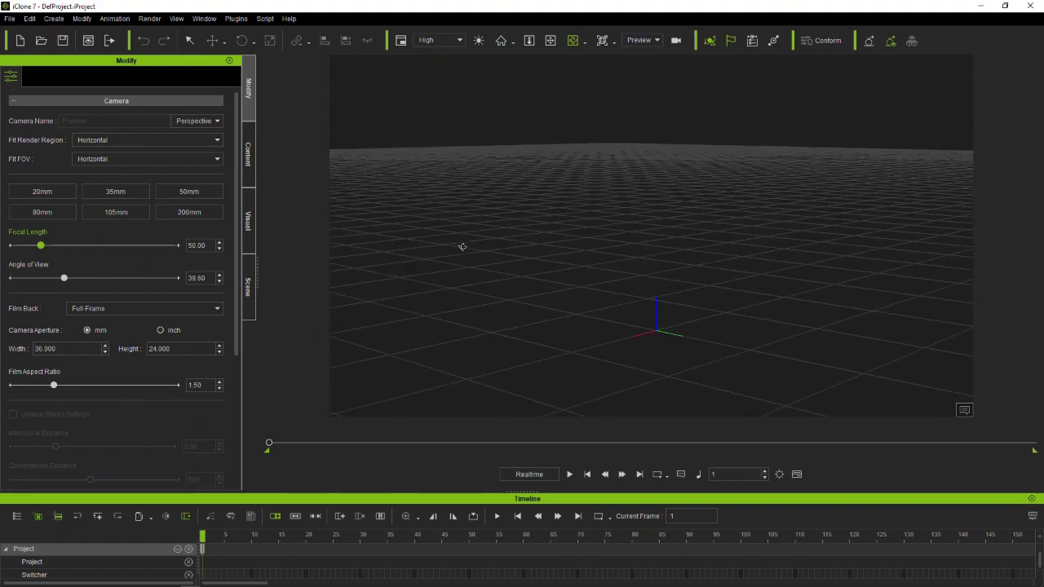
Apply the Clear Day 01 sky template to the scene.
right_drag(803, 241, 740, 306)
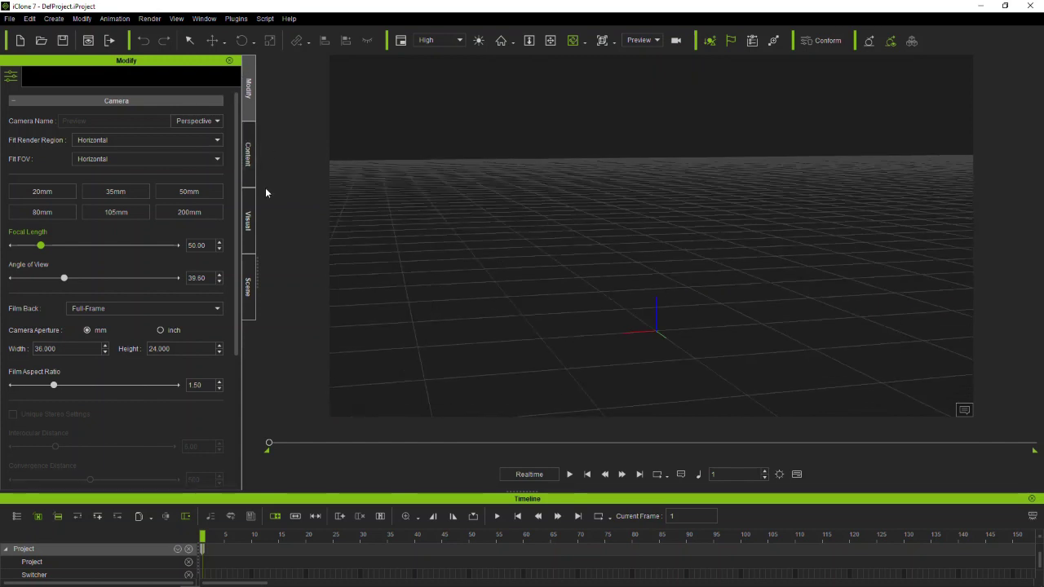
click(249, 167)
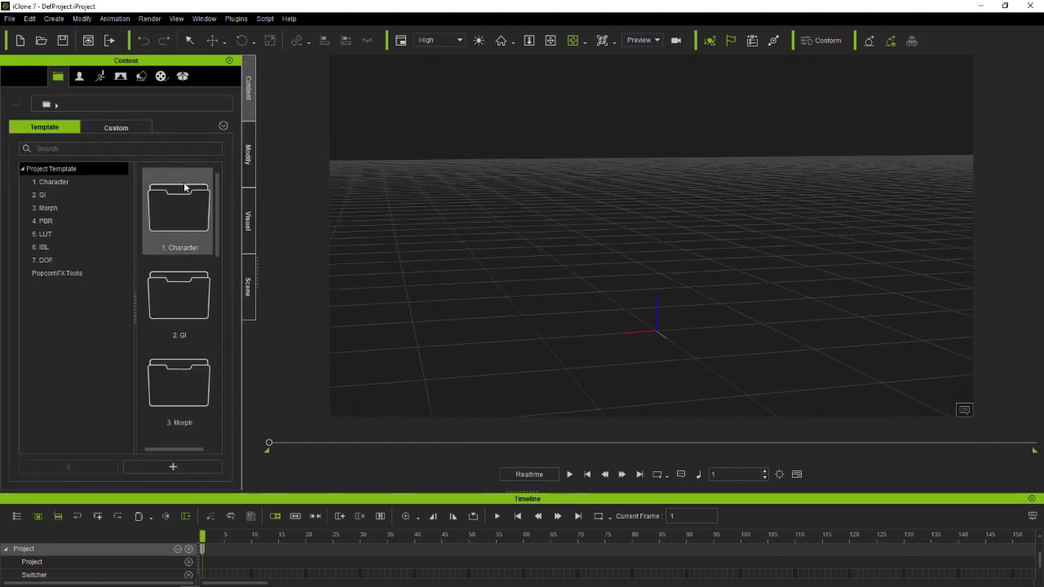
click(142, 76)
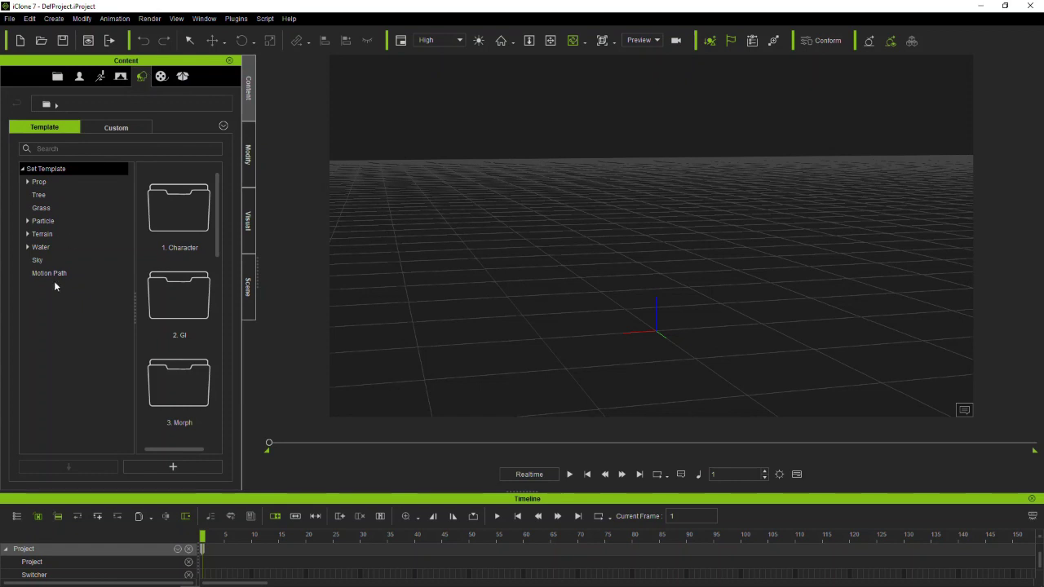
click(51, 259)
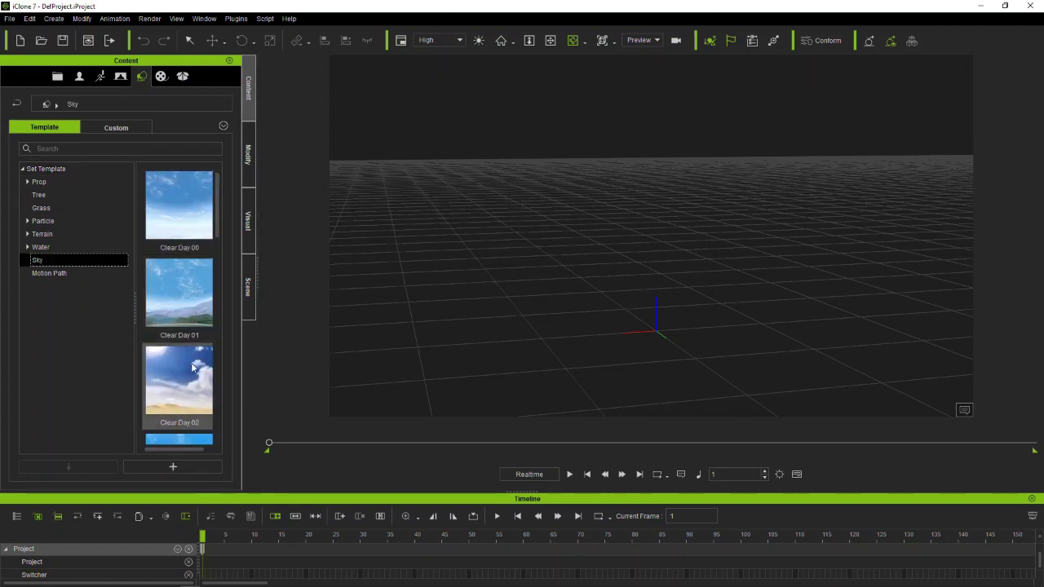
scroll(219, 359, down, 5)
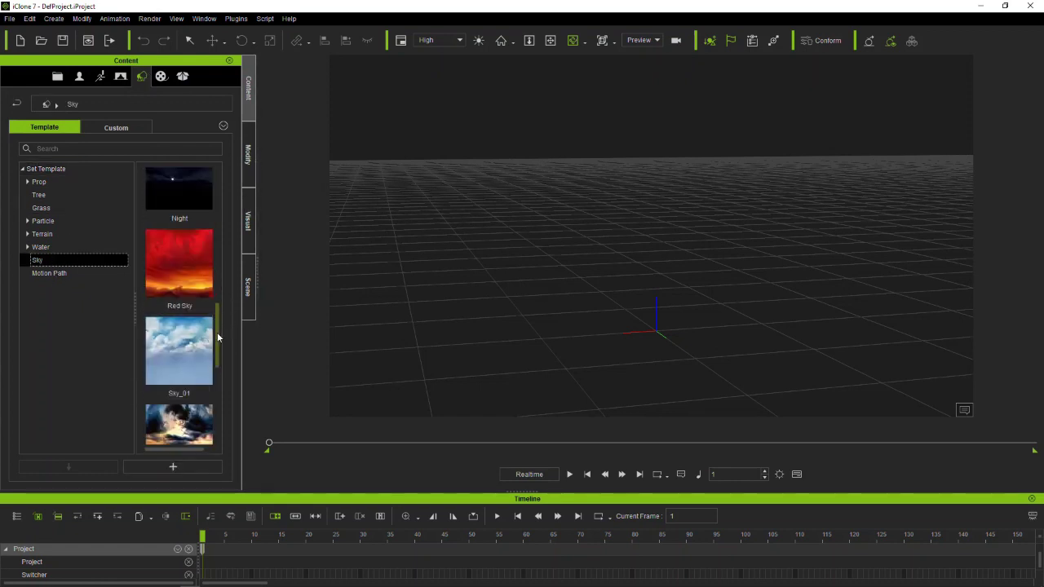
drag(217, 333, 219, 221)
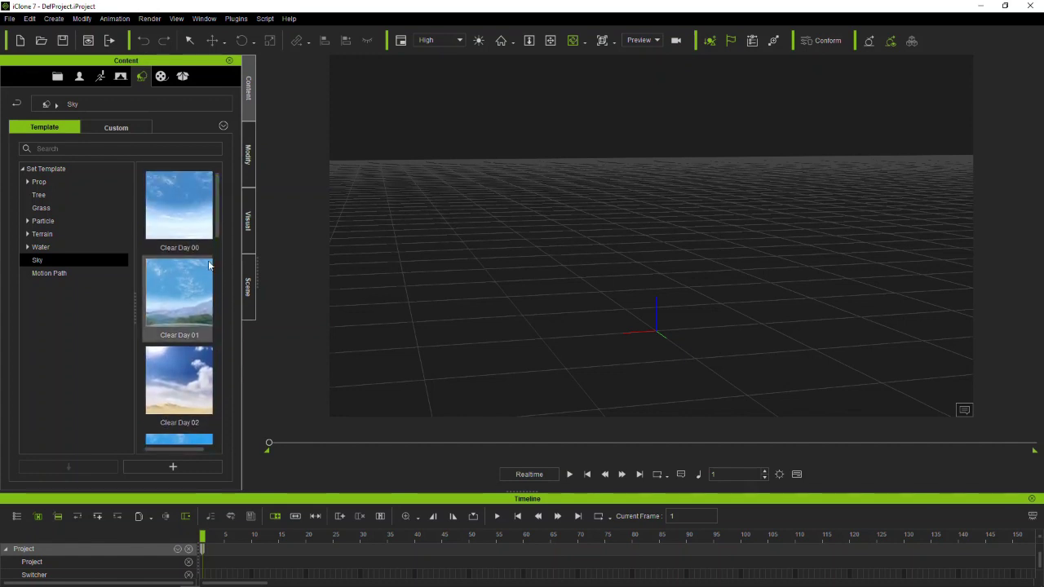
double_click(200, 298)
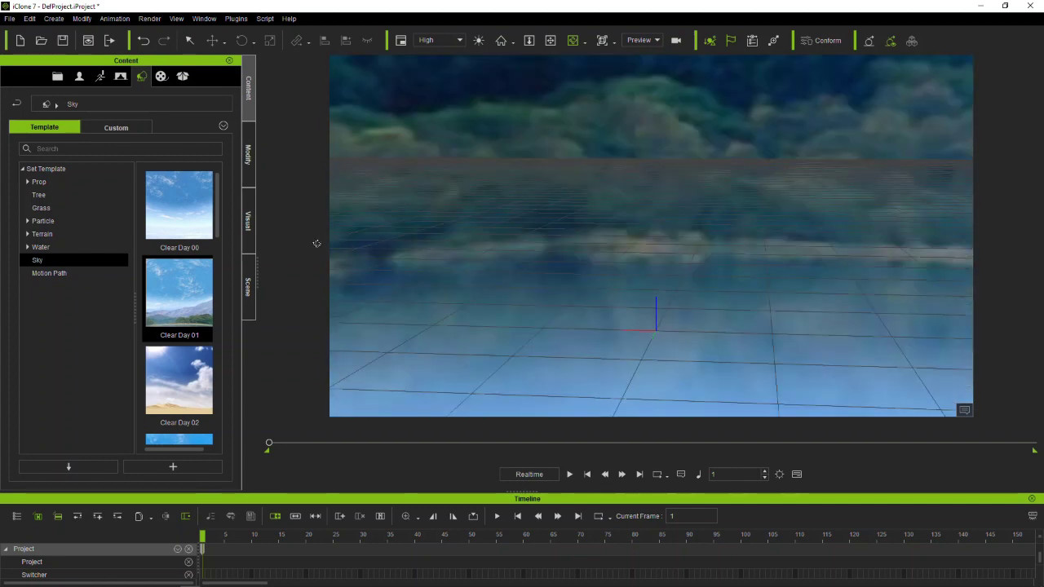
Import the "curve street 4 lane_tram 48m 45deg" model from the Road package full folder.
click(10, 18)
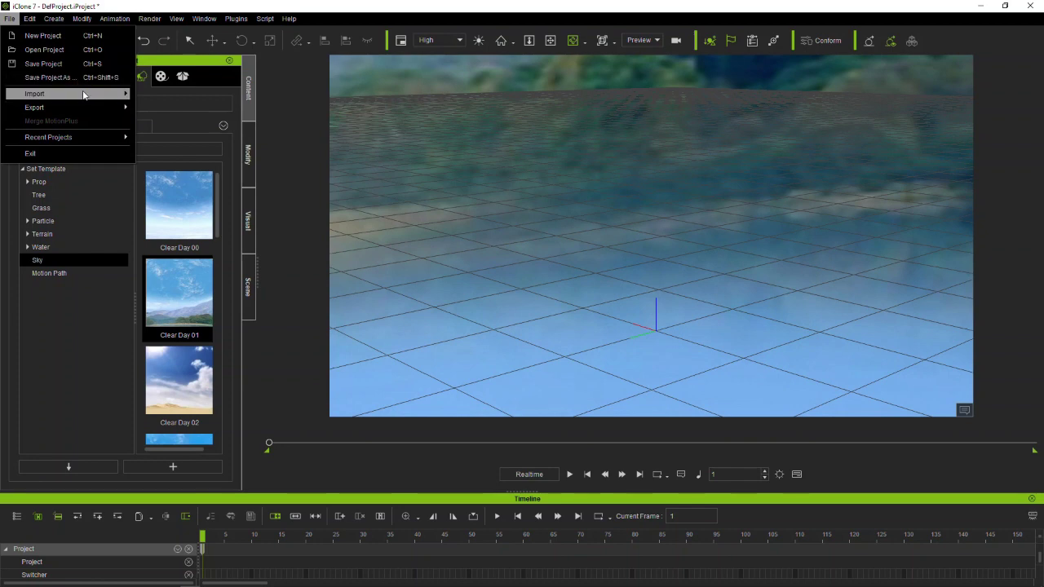
mouse_move(85, 94)
click(168, 97)
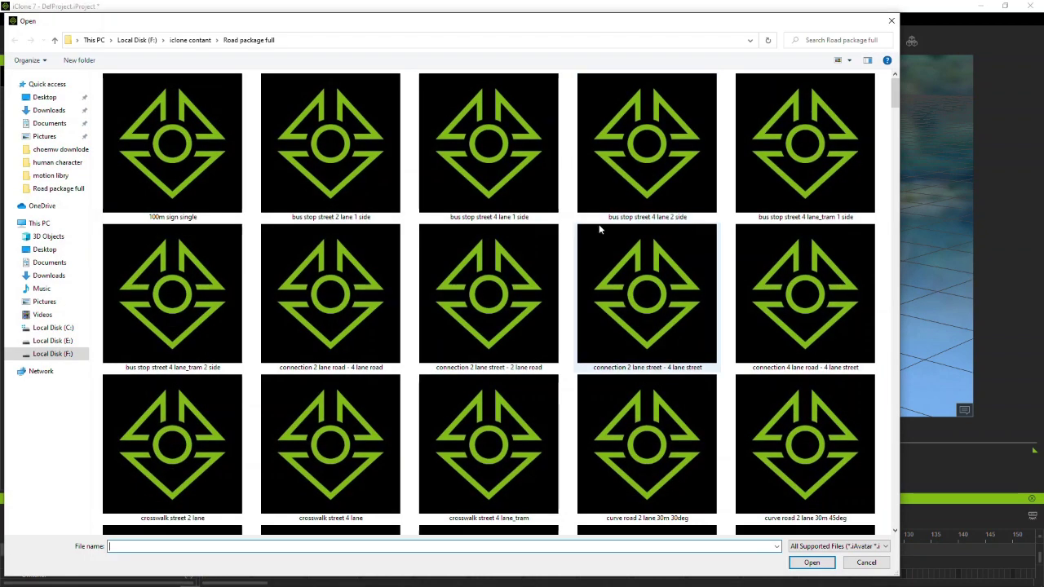
scroll(599, 226, down, 5)
scroll(468, 241, down, 5)
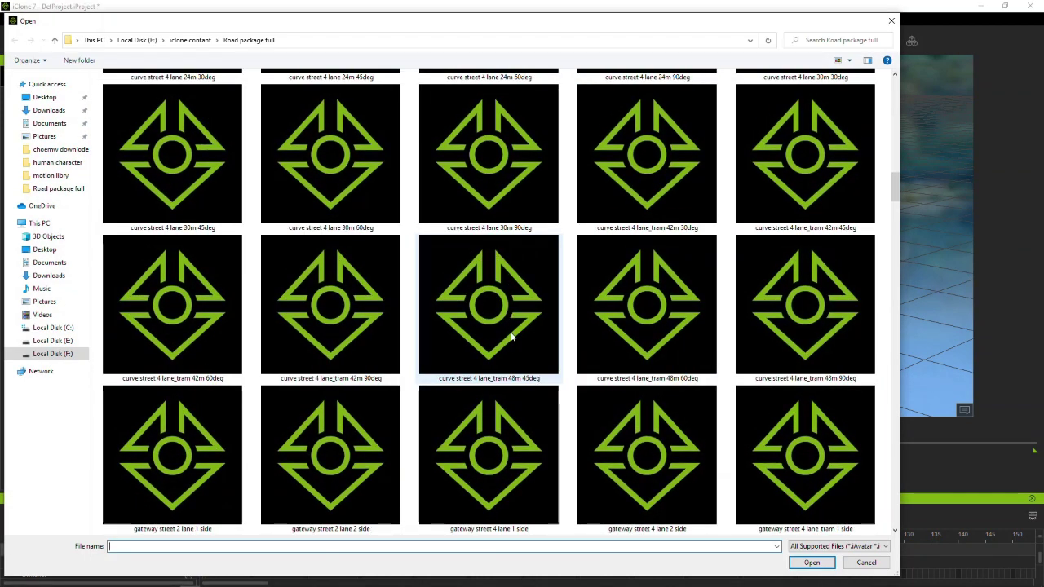
double_click(530, 308)
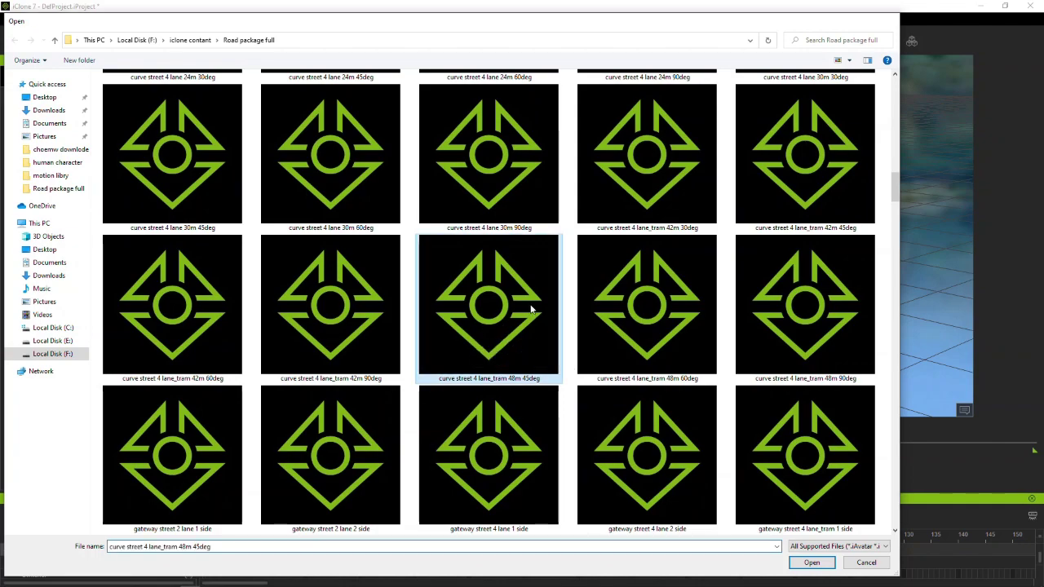
Examine the imported curved street from several angles, ending with a view of its open end.
right_drag(561, 279, 881, 320)
scroll(694, 279, down, 5)
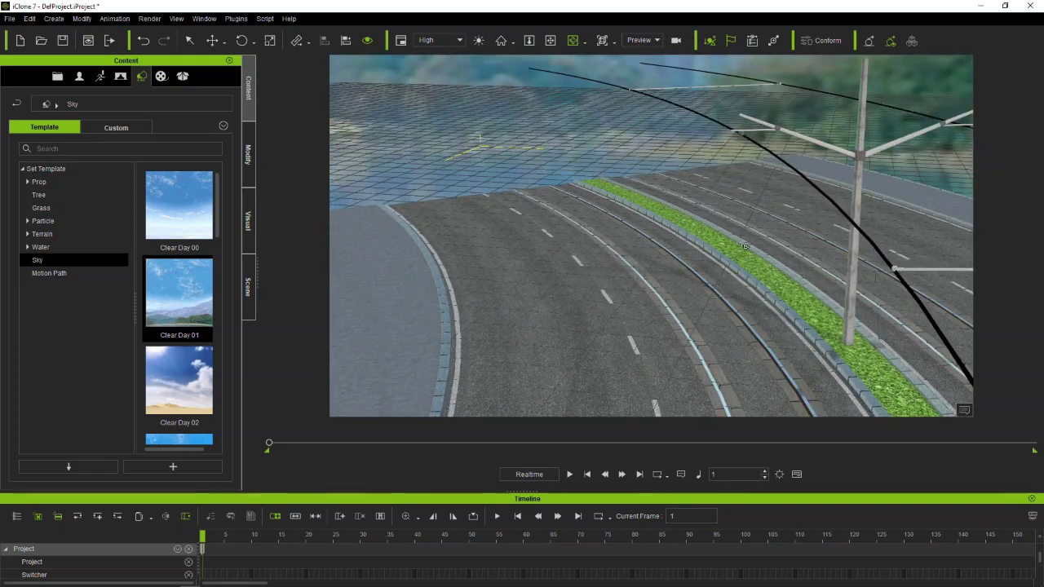
right_drag(769, 282, 1042, 305)
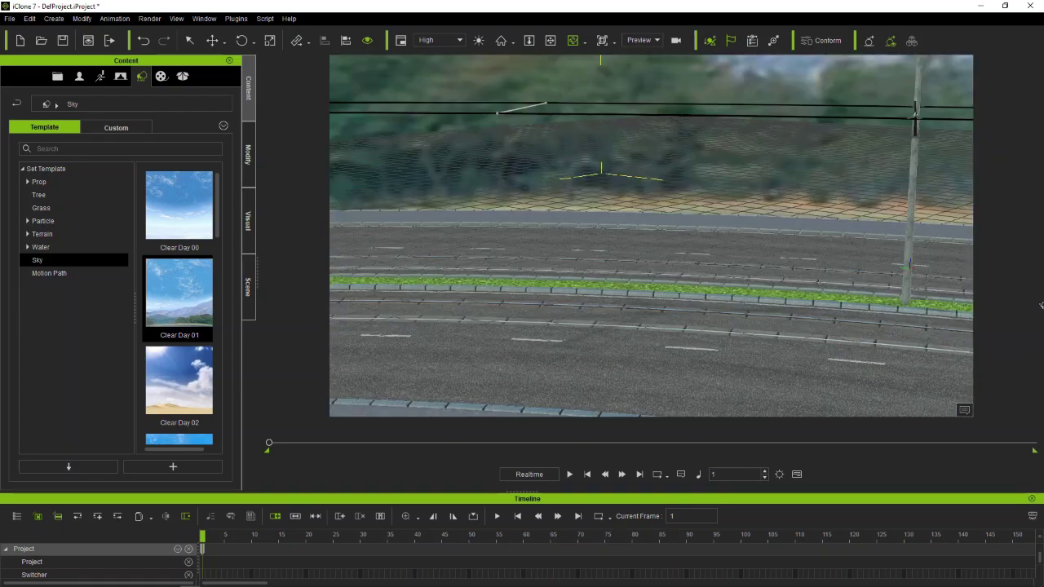
scroll(572, 252, down, 3)
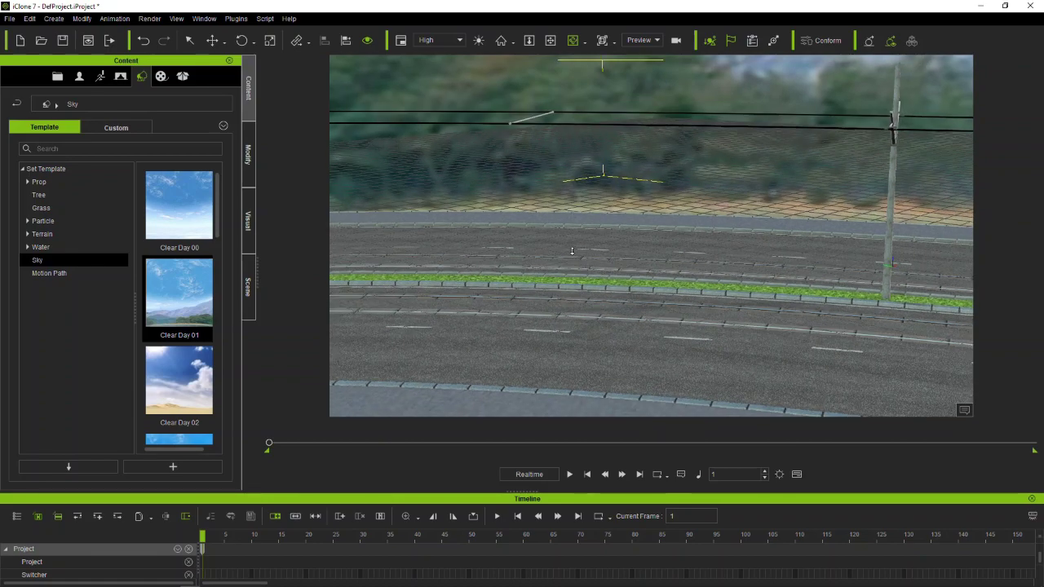
scroll(571, 251, down, 5)
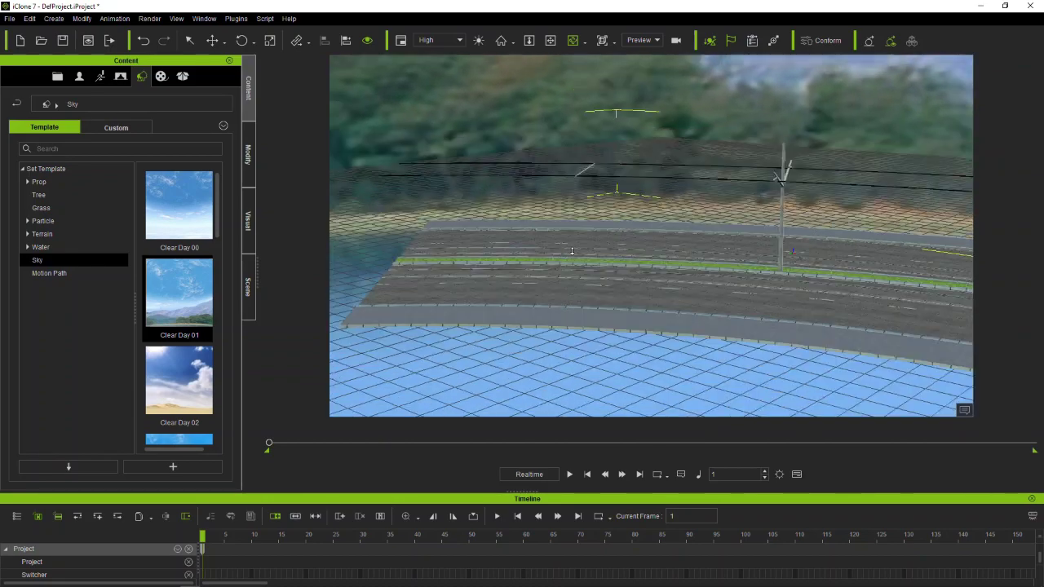
right_drag(572, 251, 904, 350)
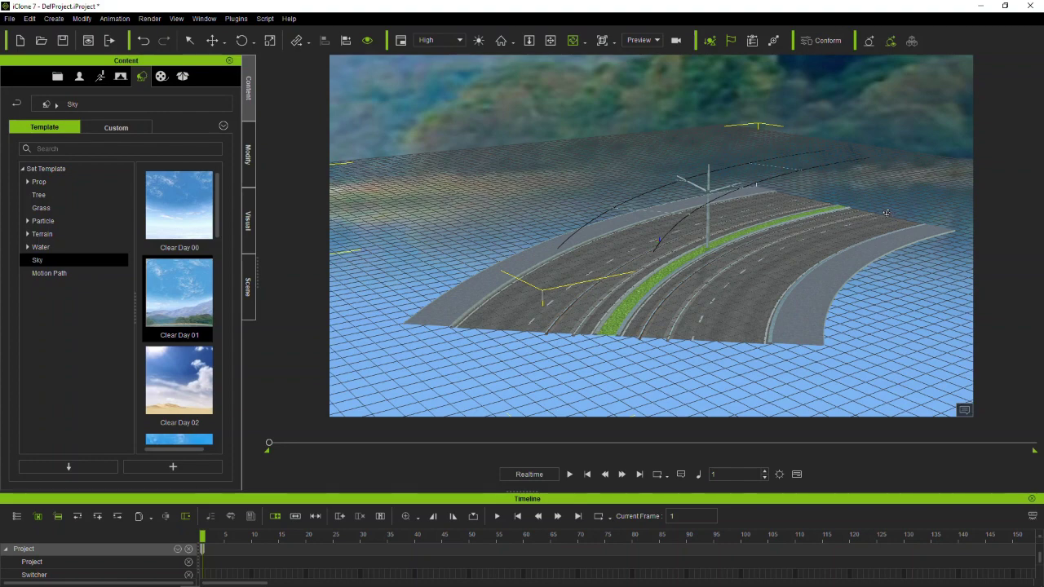
right_drag(496, 256, 278, 347)
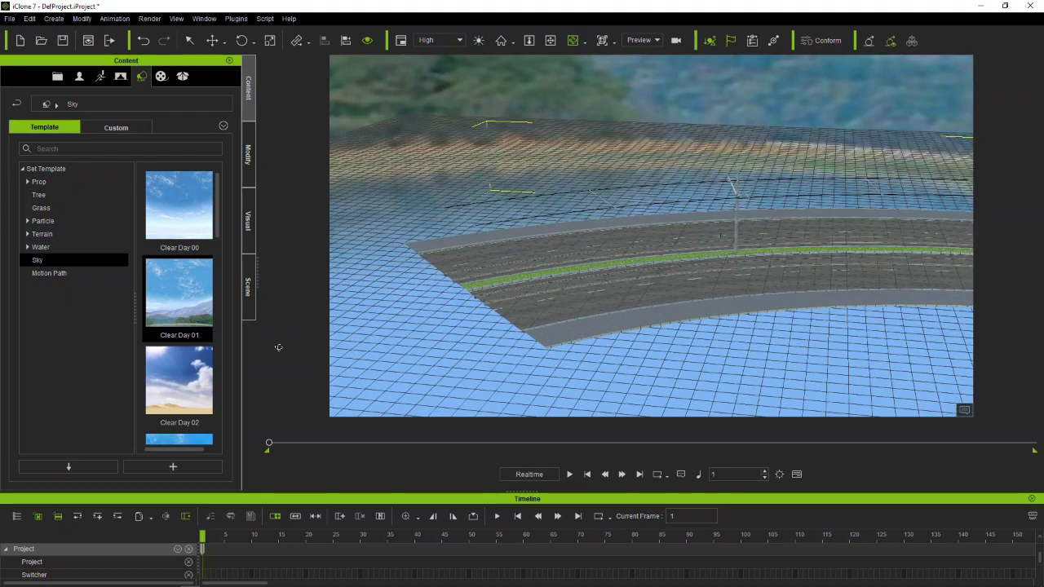
Import the "straight road 4 lane 48m" model from the Road package full folder.
click(9, 18)
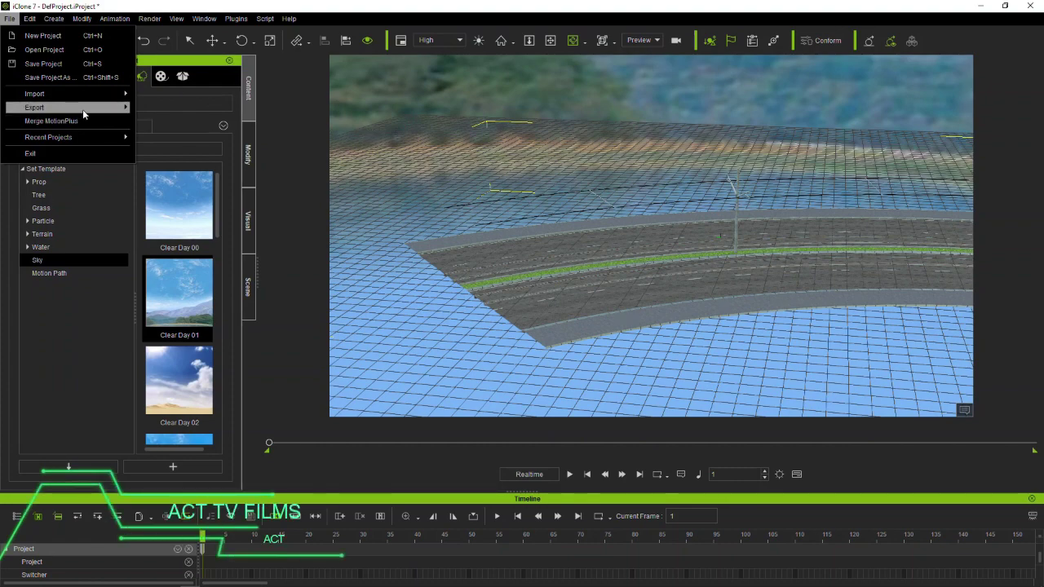
mouse_move(108, 95)
click(150, 98)
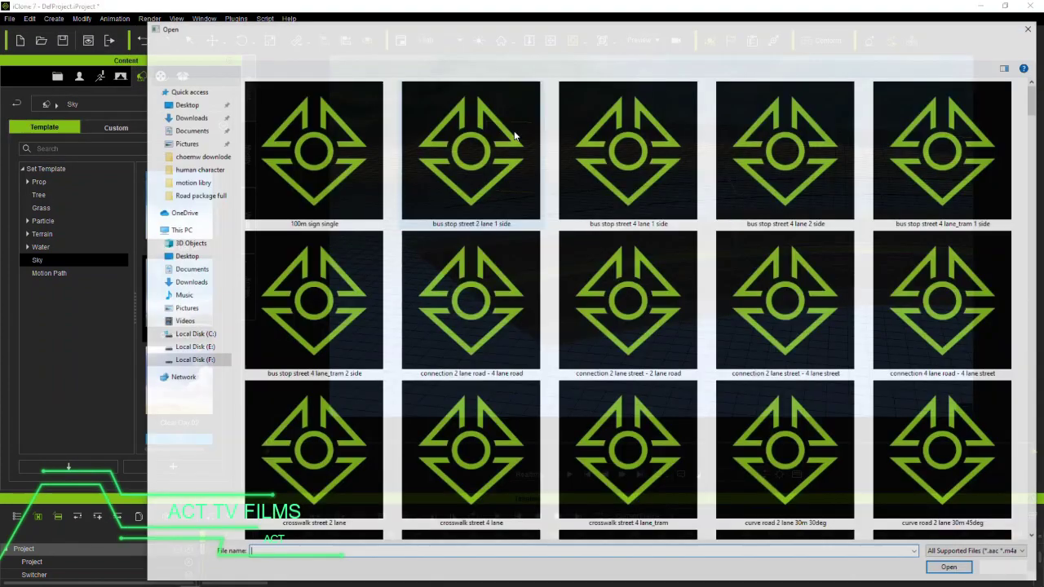
scroll(610, 321, down, 5)
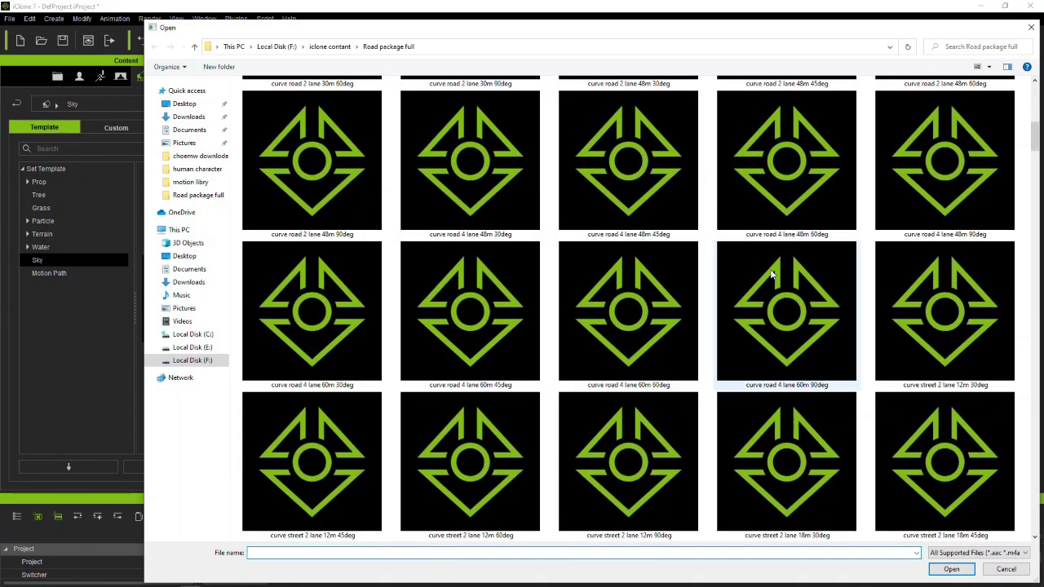
drag(1036, 145, 1009, 327)
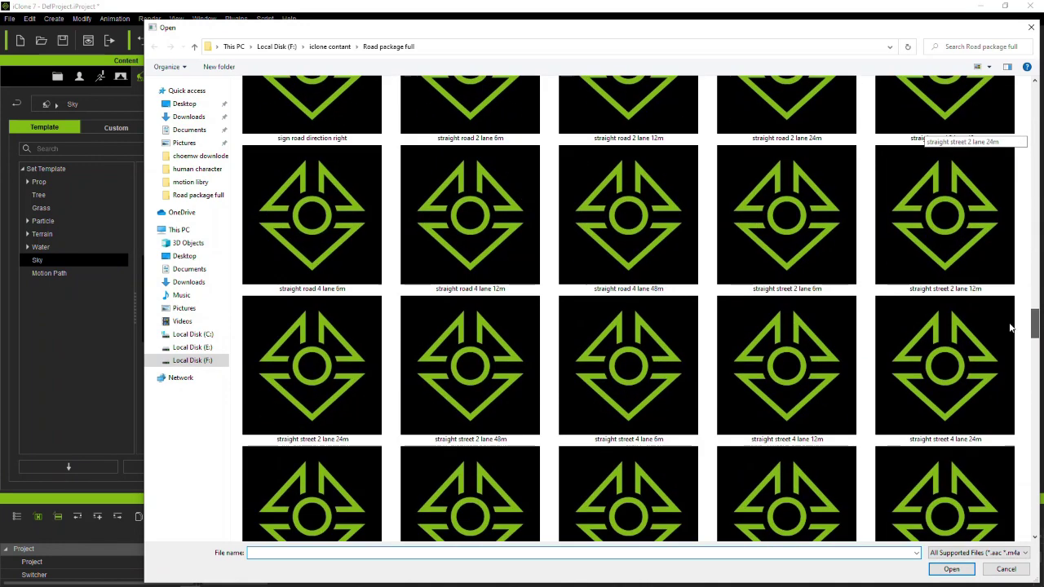
double_click(625, 227)
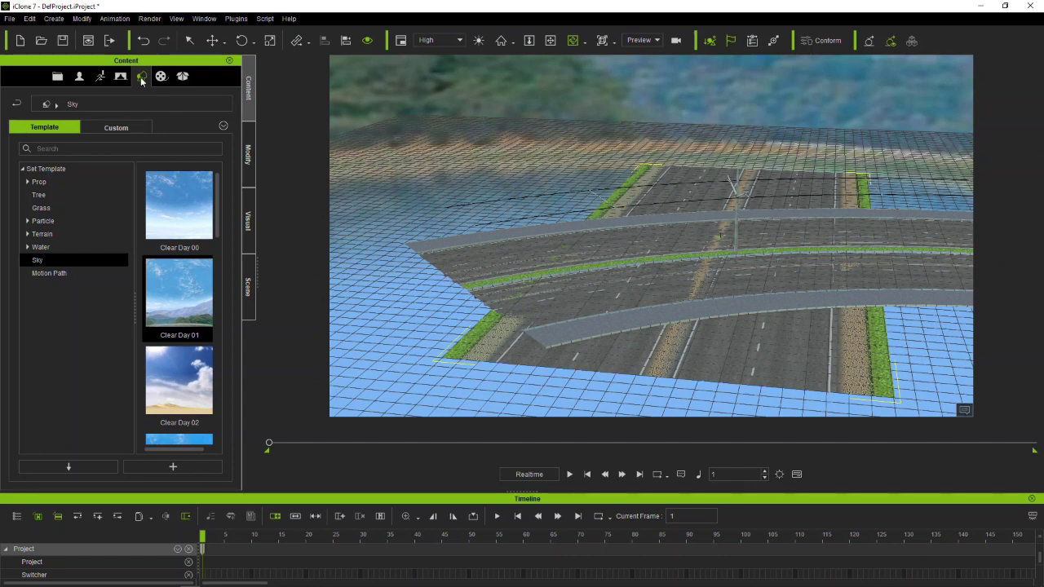
Move and rotate the straight road so that it crosses the open end of the curved street as a junction.
click(212, 40)
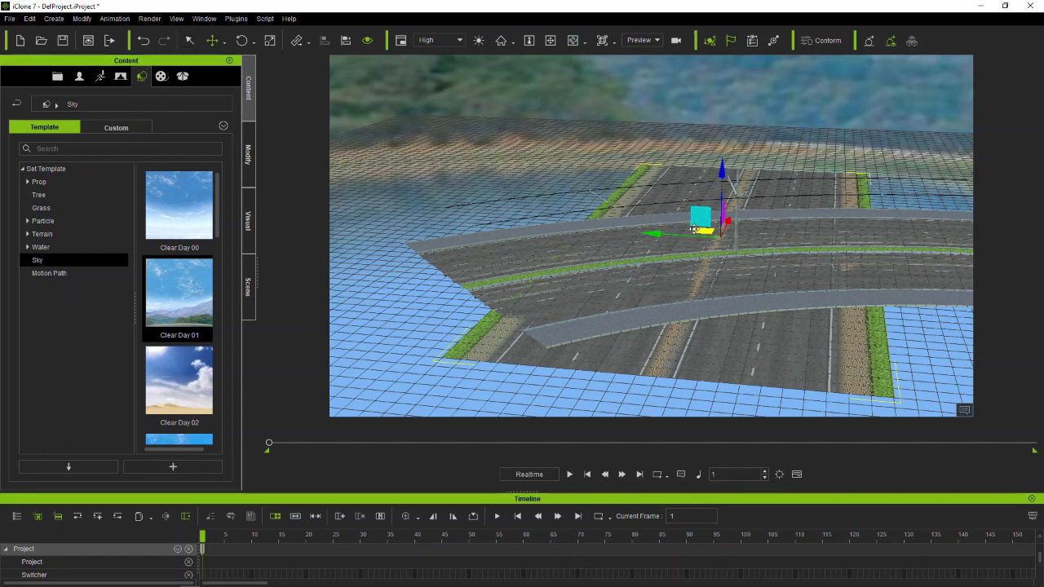
drag(693, 229, 447, 269)
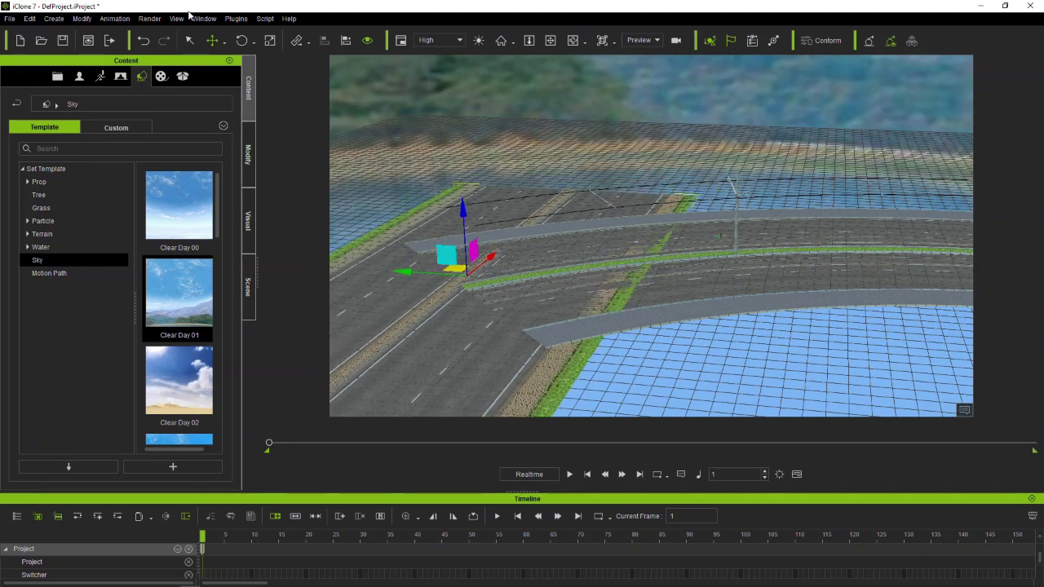
click(241, 40)
drag(454, 299, 485, 304)
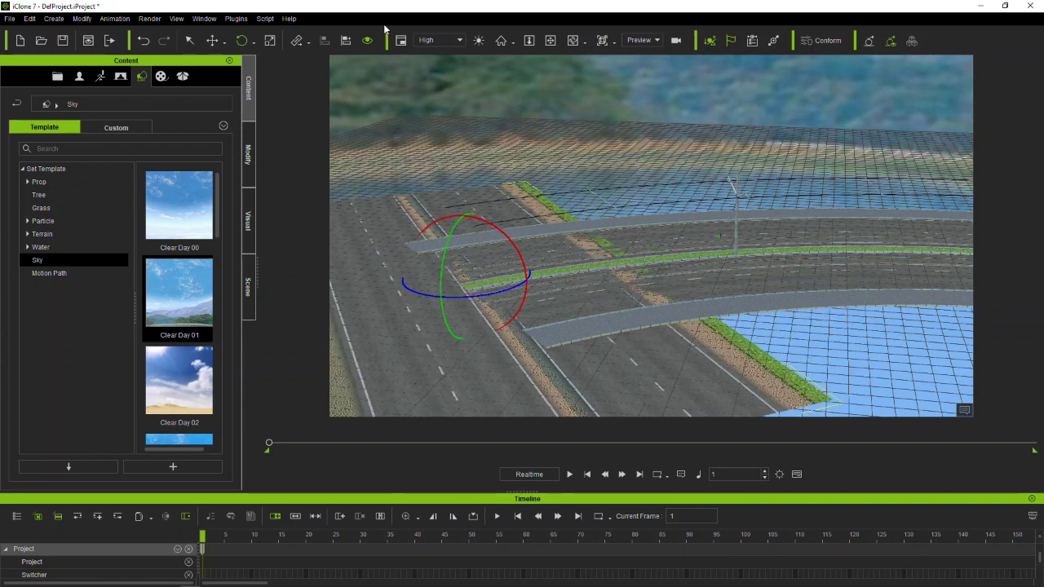
click(211, 40)
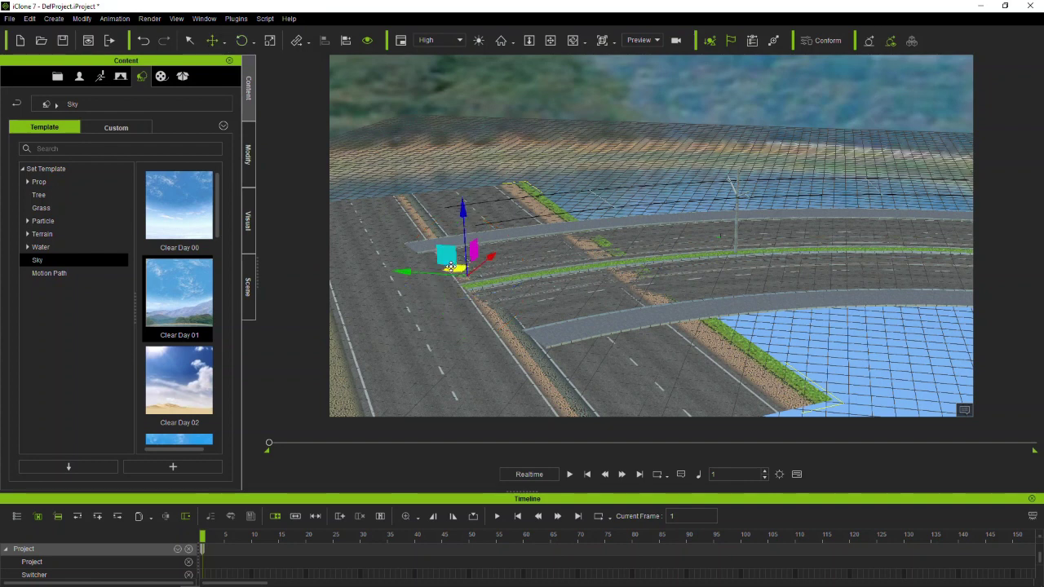
drag(459, 269, 365, 389)
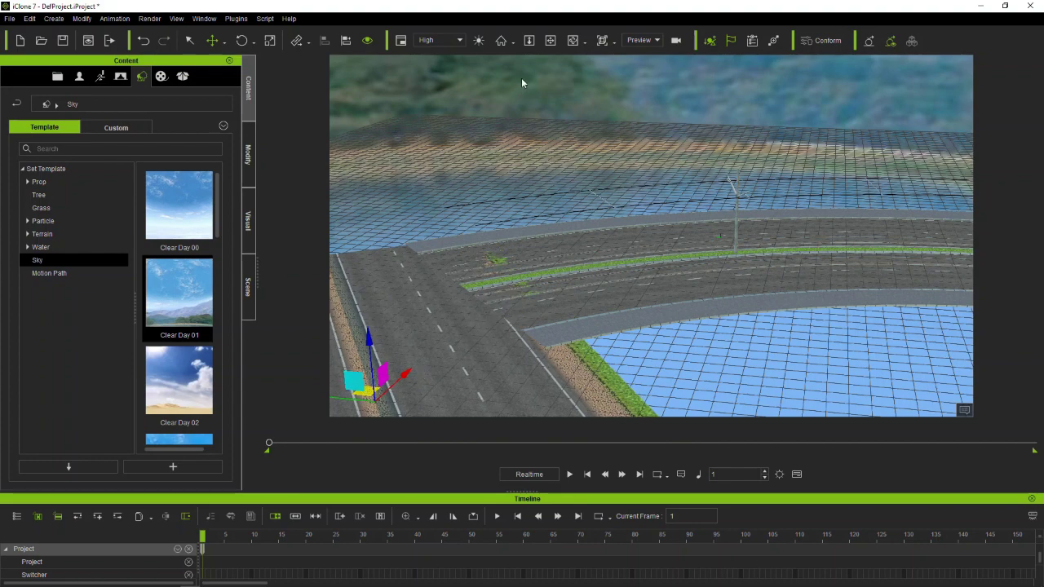
Start a motion path at the far end of the curved street and place points along its rear lanes to the junction.
click(551, 40)
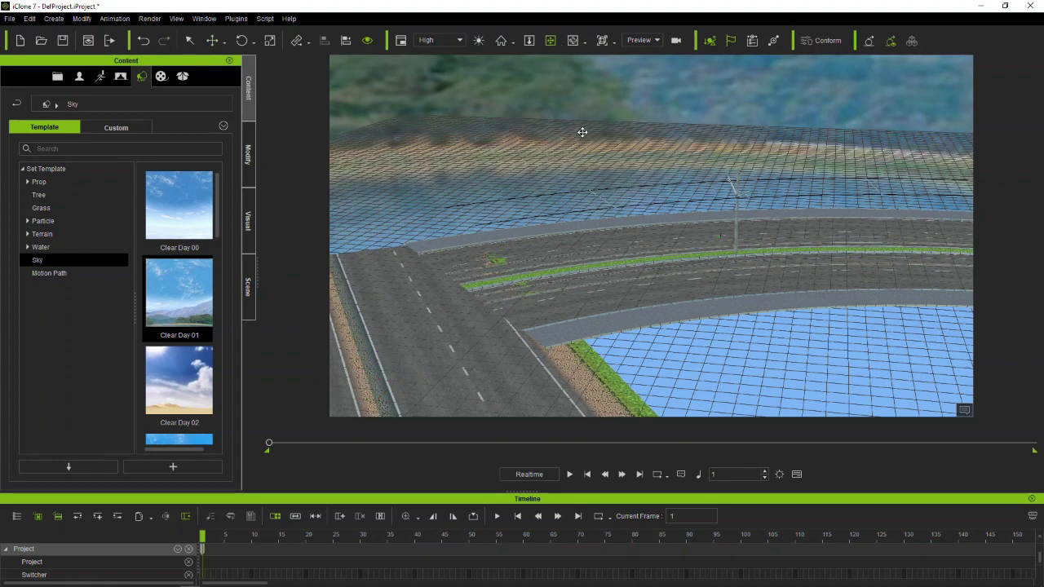
drag(582, 133, 1019, 239)
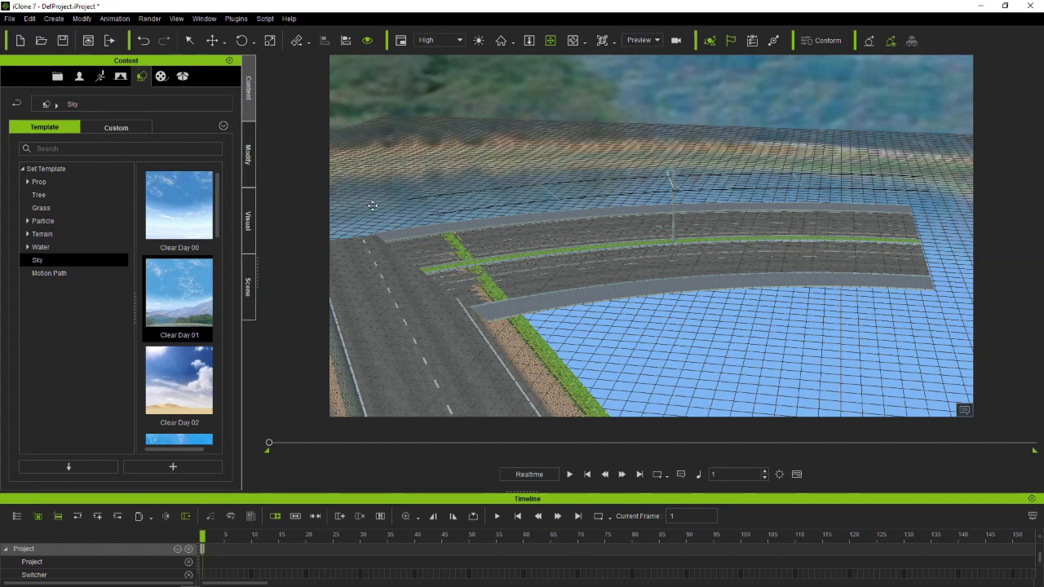
click(46, 22)
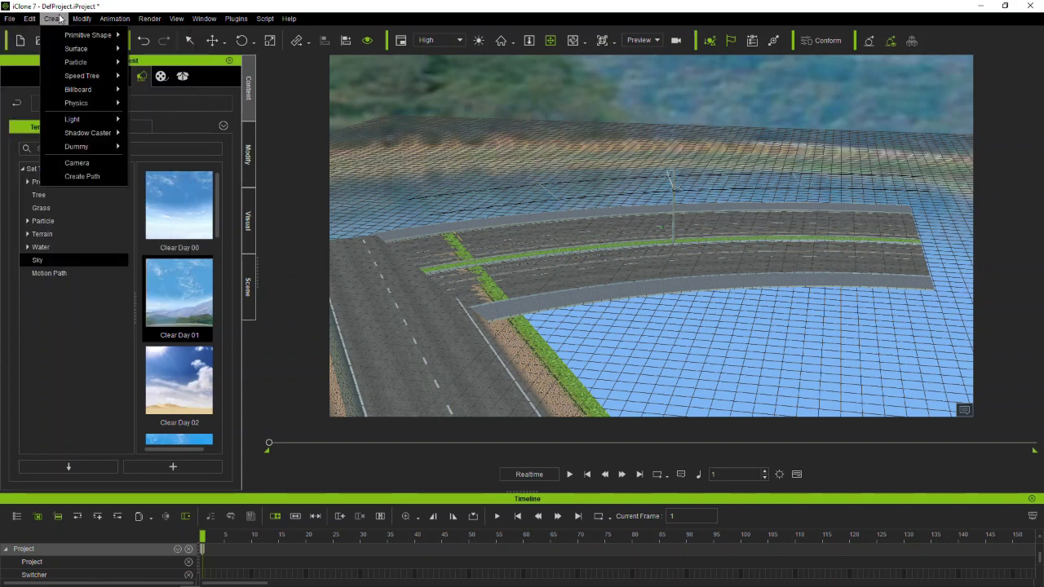
click(83, 177)
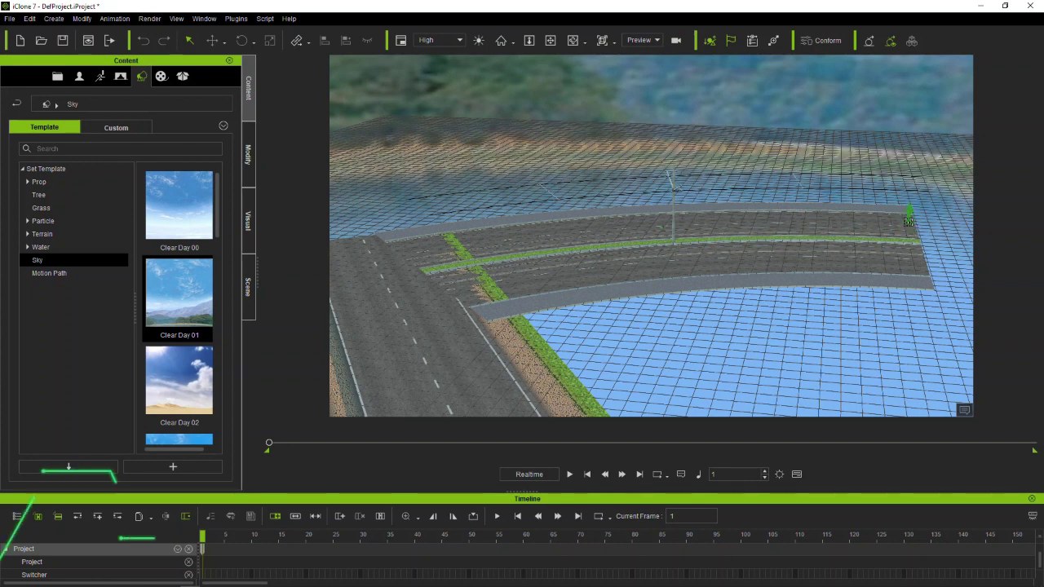
click(905, 227)
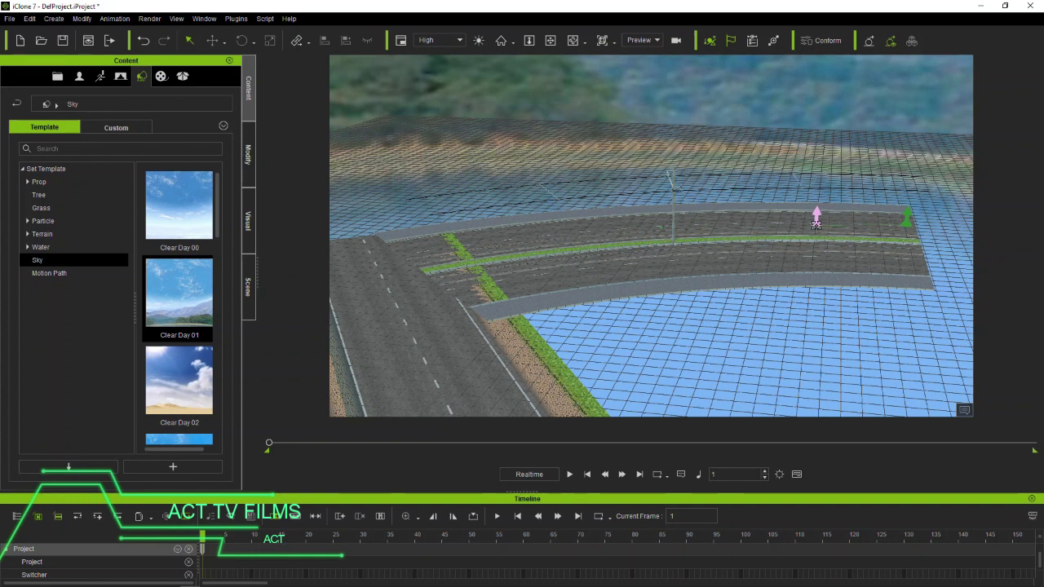
click(812, 221)
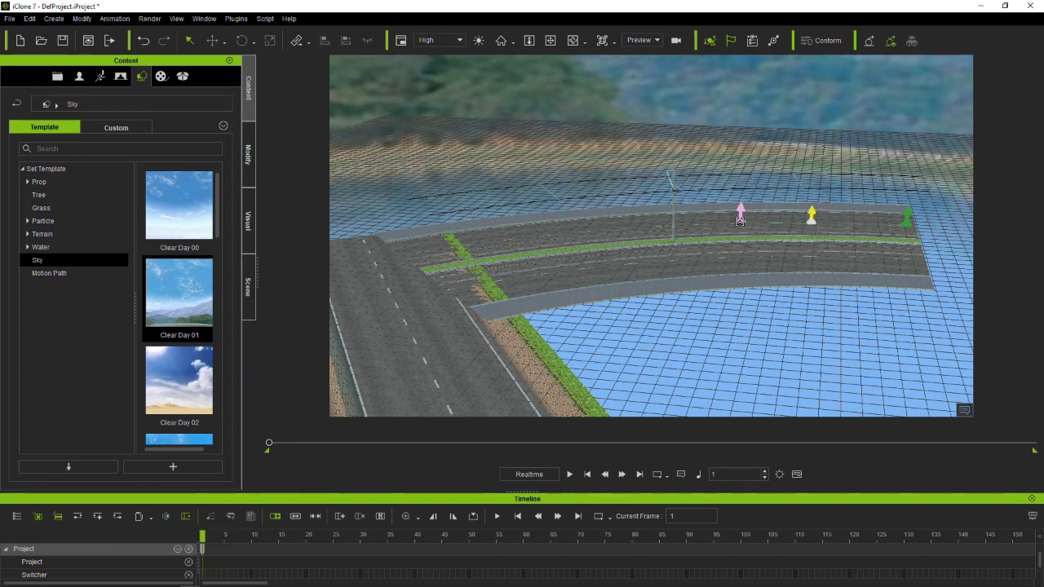
click(728, 223)
click(630, 228)
click(540, 233)
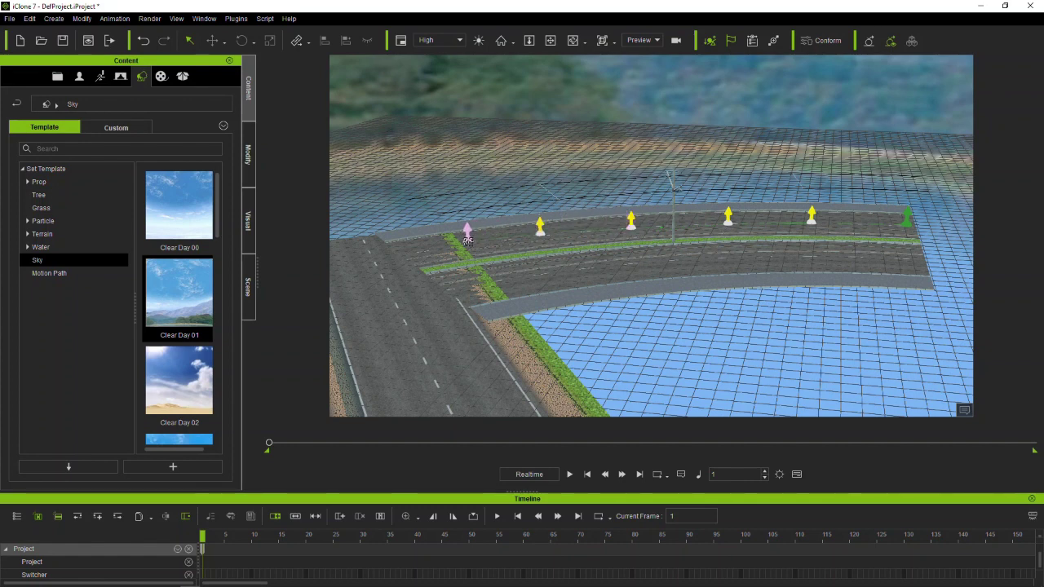
click(467, 239)
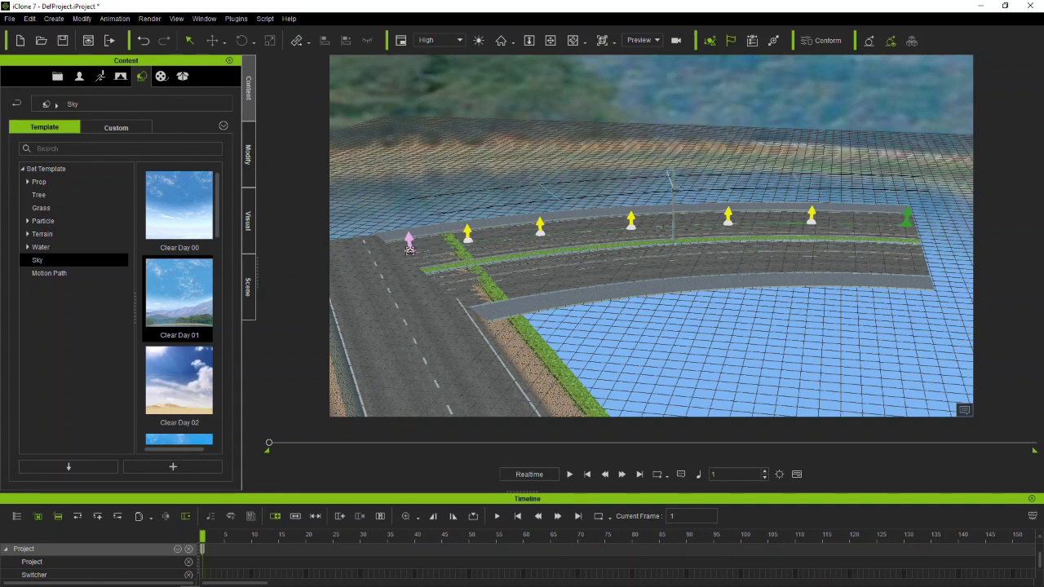
click(410, 250)
Continue the path with two turning points on the straight road, then back along the curved street's front lanes to its far end.
click(335, 273)
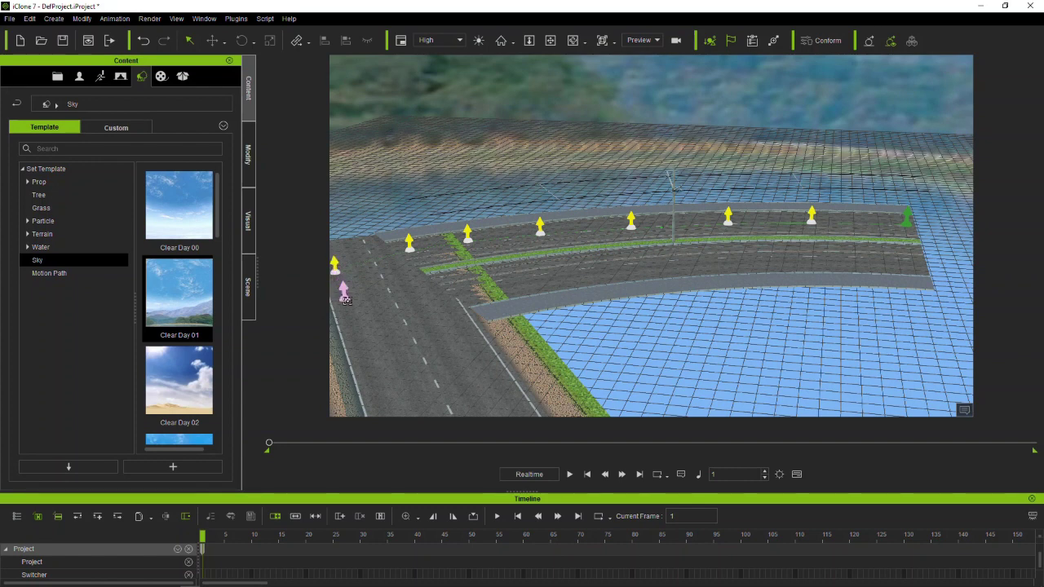
click(369, 310)
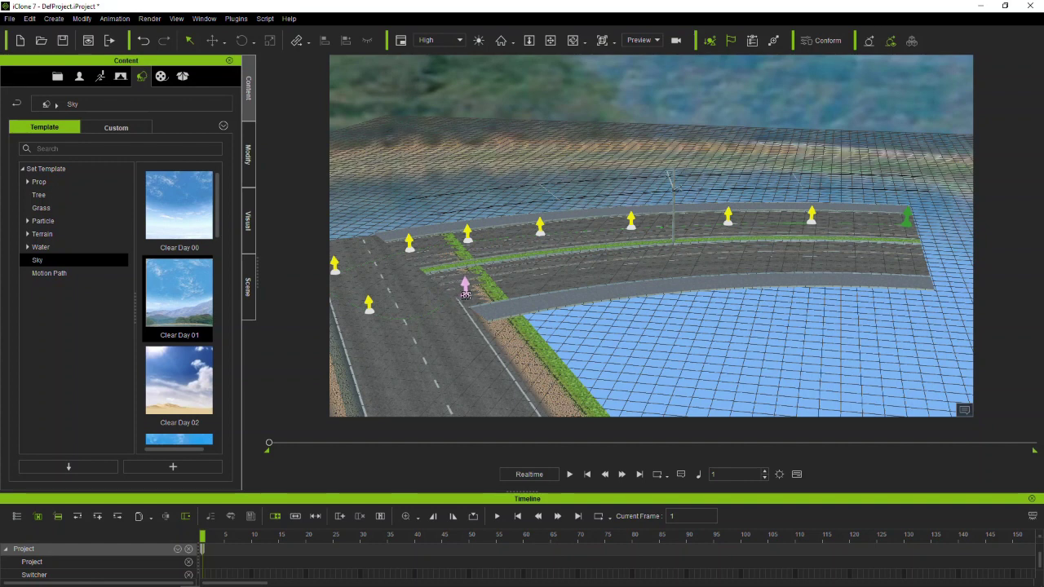
click(468, 293)
click(544, 272)
click(665, 261)
click(800, 256)
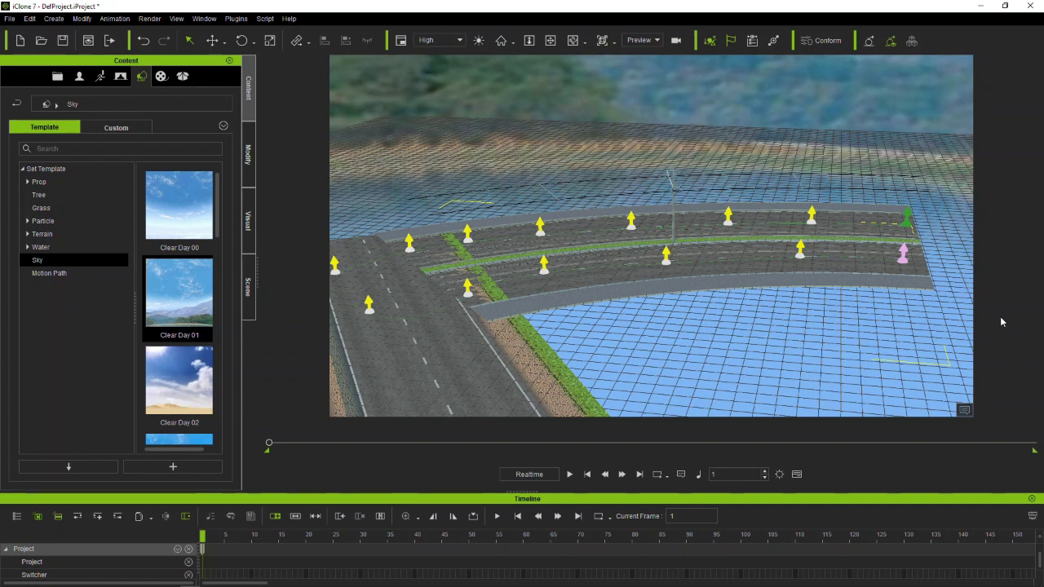
scroll(600, 249, down, 2)
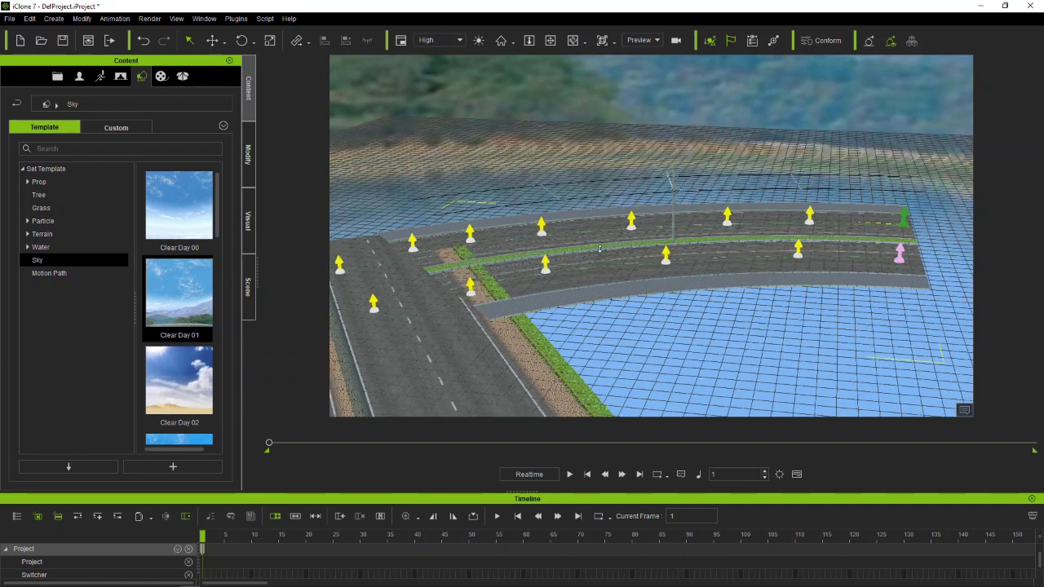
scroll(600, 249, up, 2)
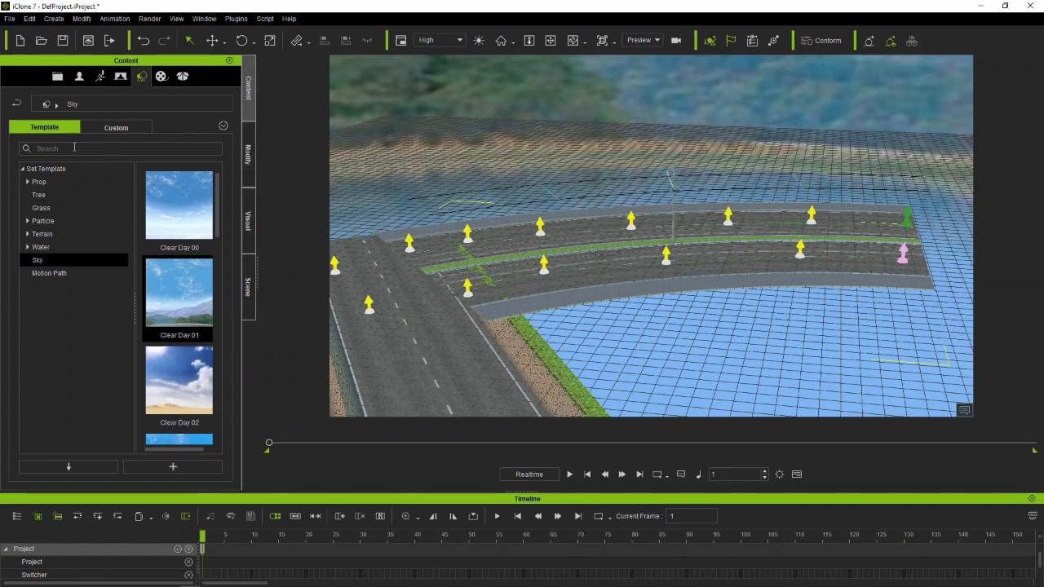
Add the custom "auto" prop at the path's start point and move it just beyond the end of the street.
click(122, 131)
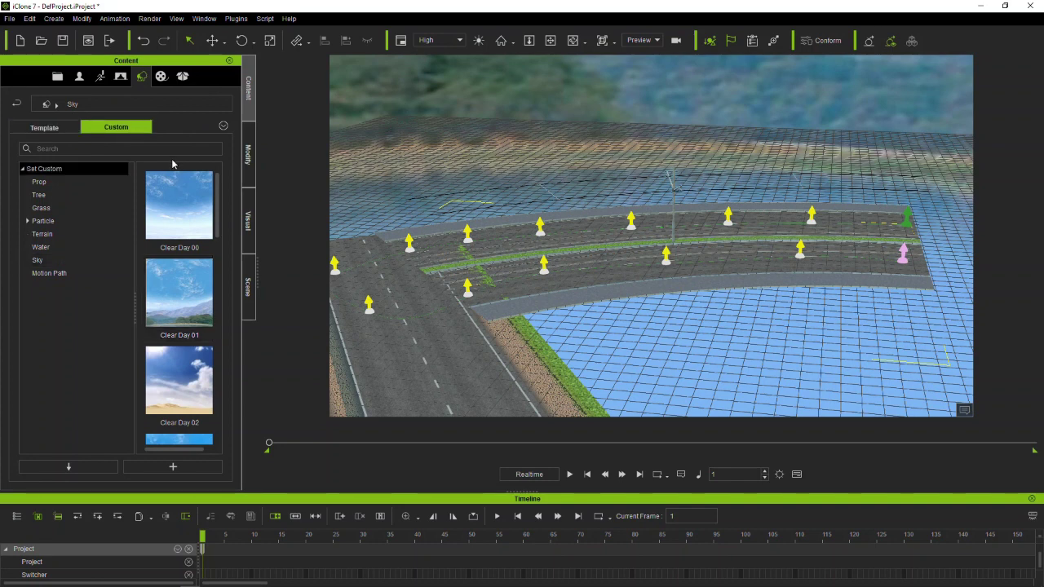
click(81, 183)
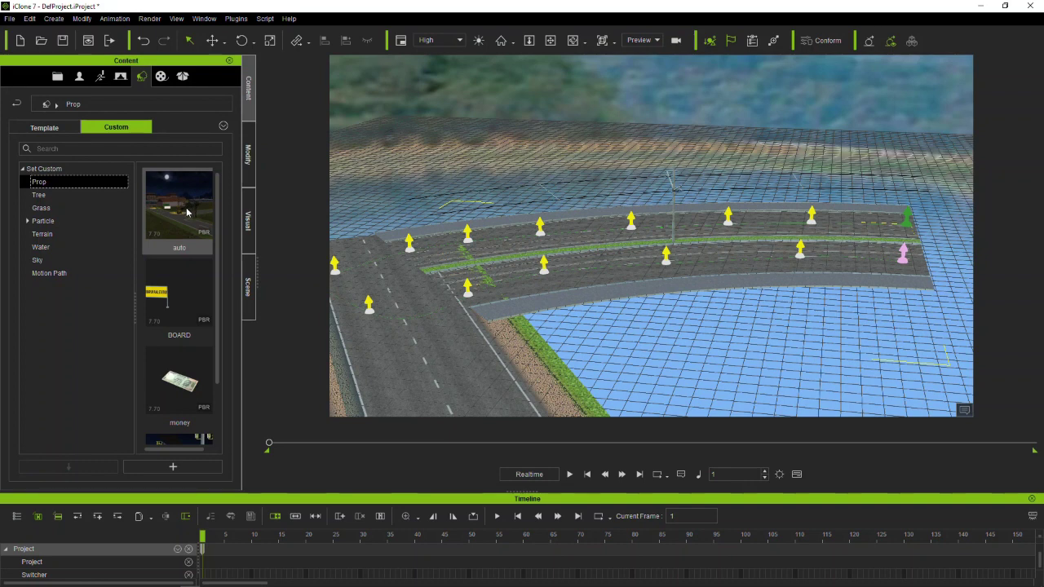
drag(202, 214, 901, 217)
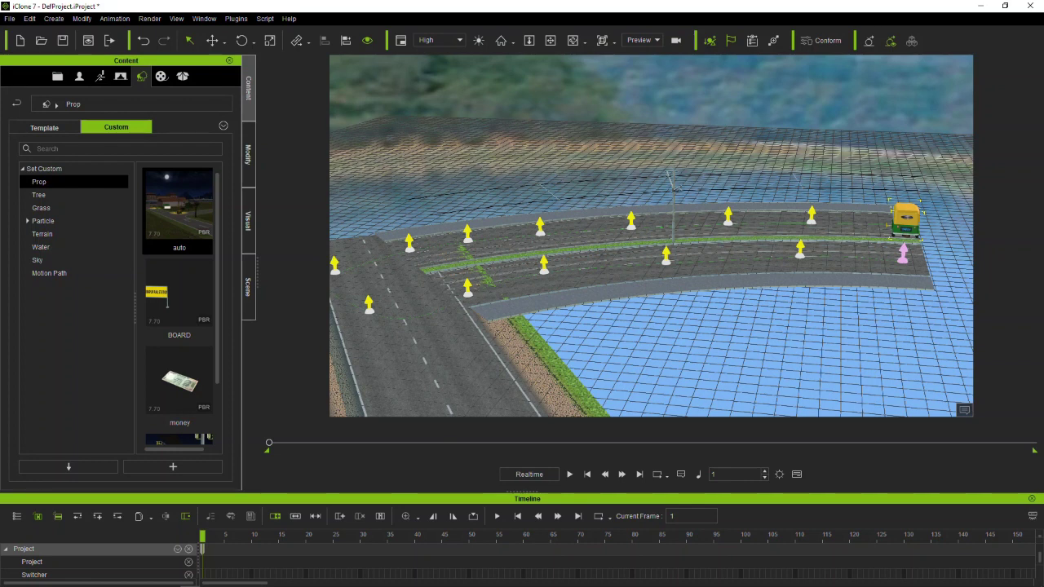
click(214, 40)
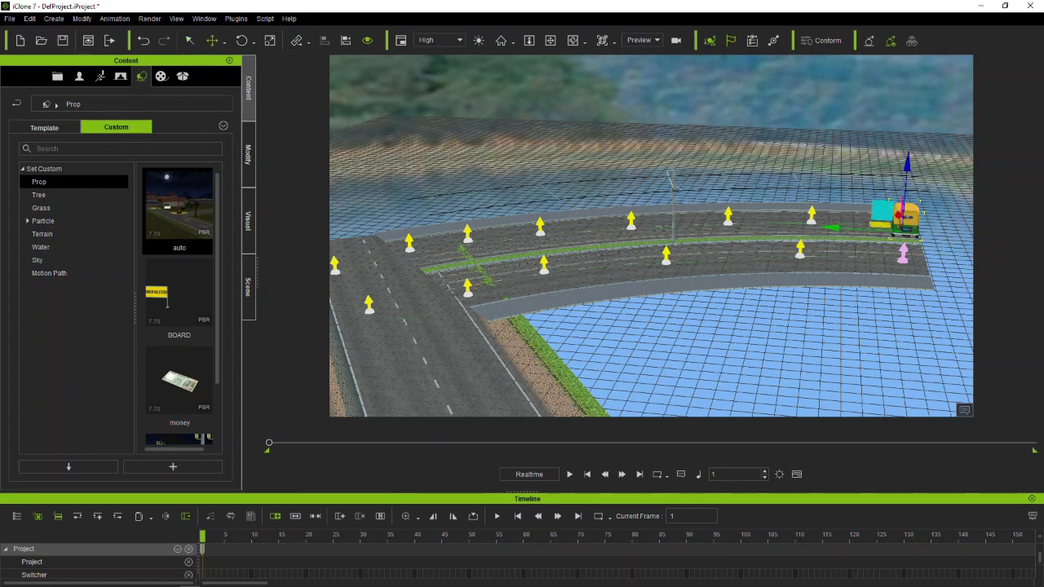
drag(834, 228, 879, 230)
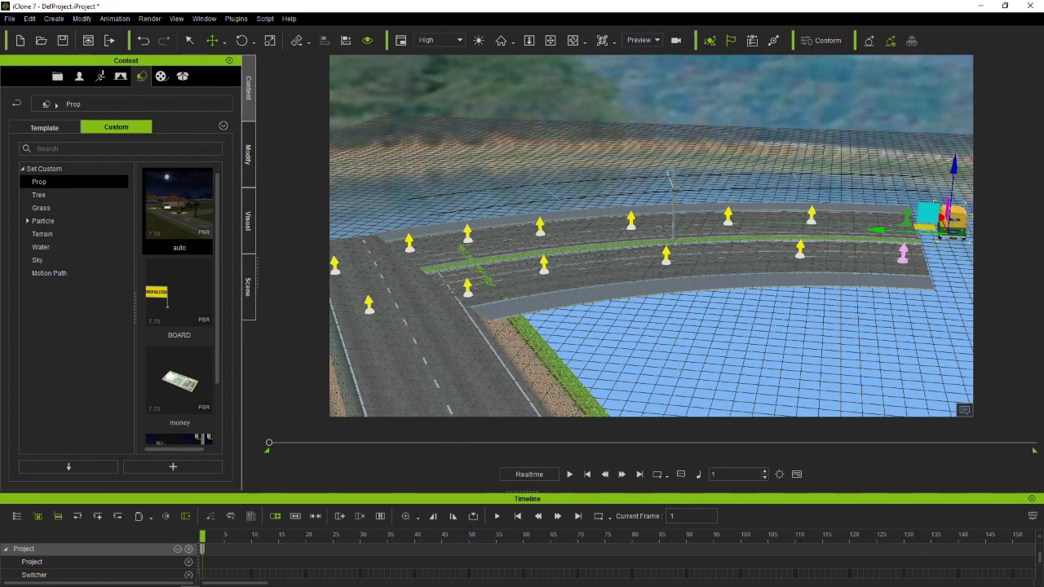
Attach the auto to the motion path by picking the path's start point as its path target.
click(550, 40)
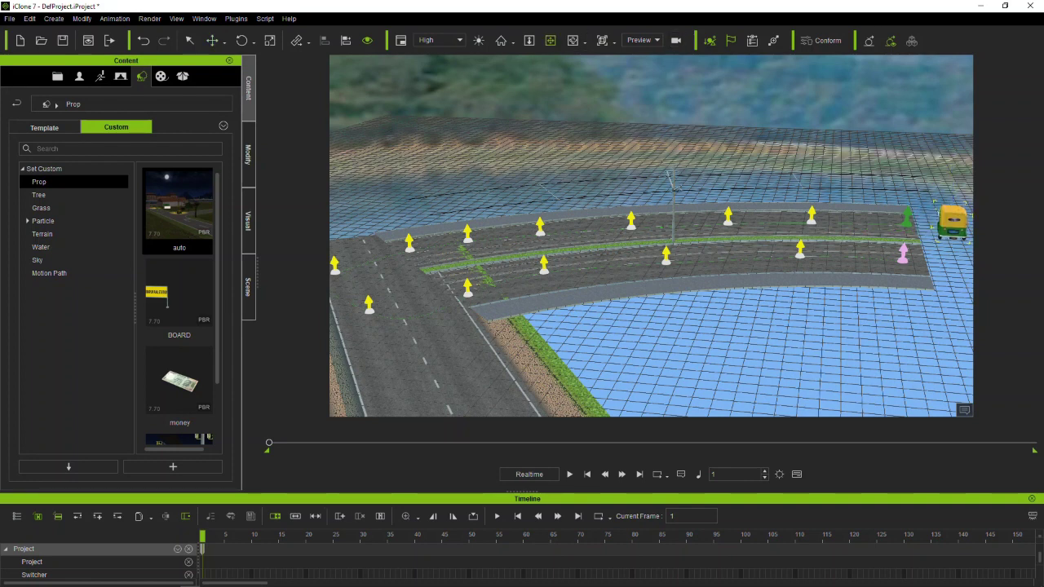
middle_drag(651, 245, 692, 232)
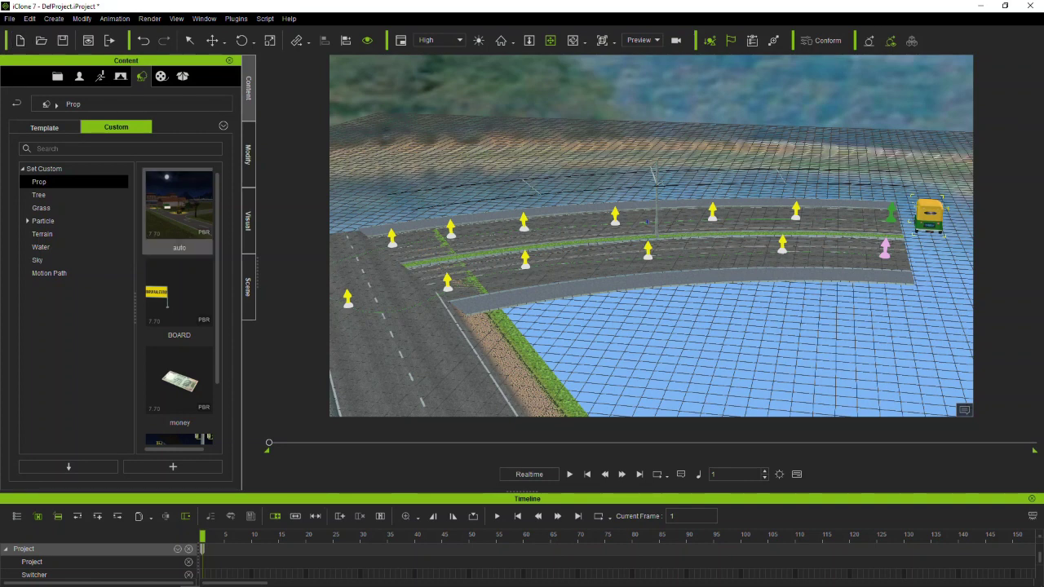
click(248, 155)
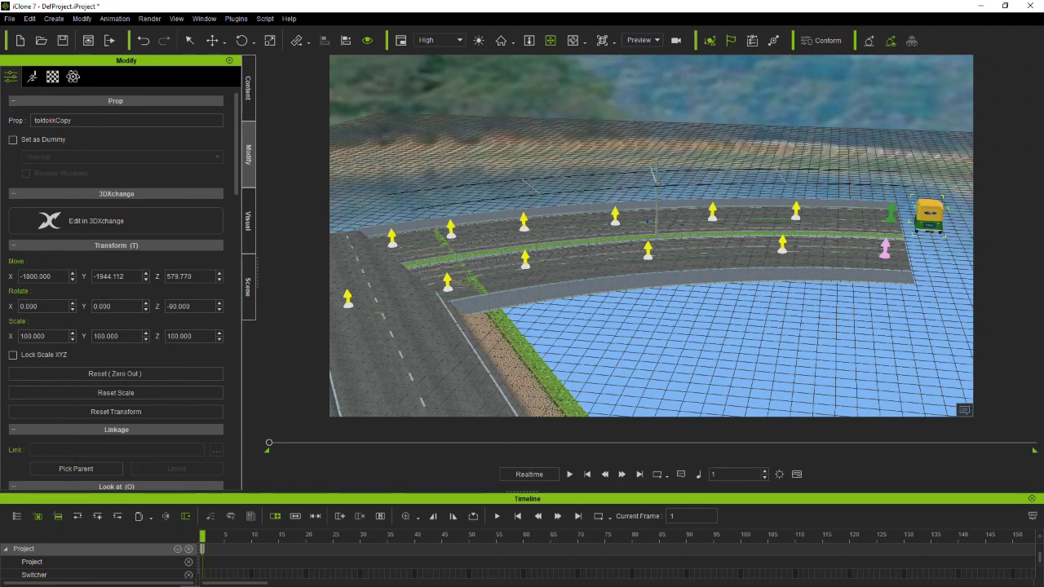
scroll(116, 285, down, 15)
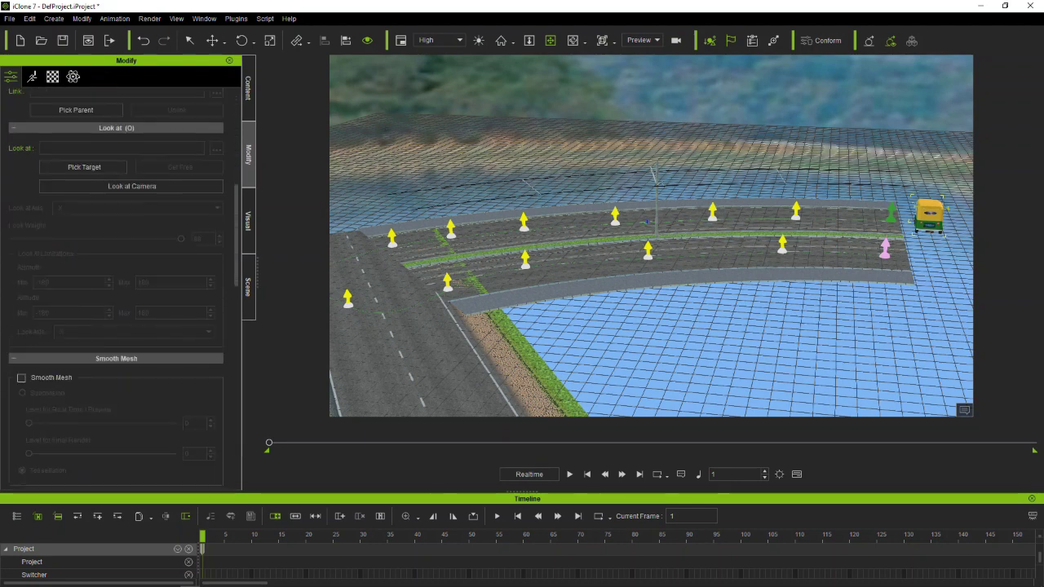
scroll(115, 286, down, 9)
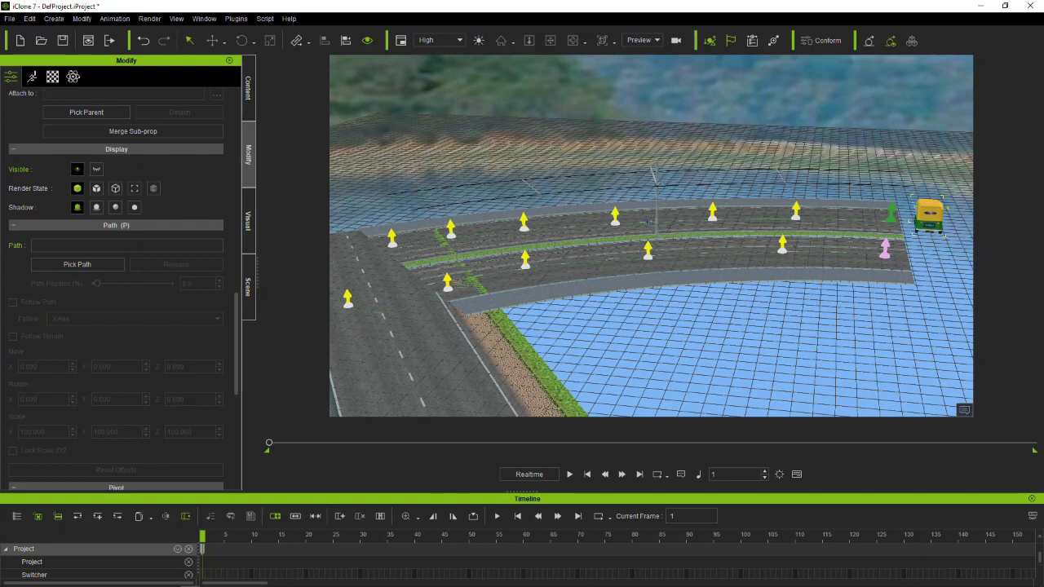
click(891, 214)
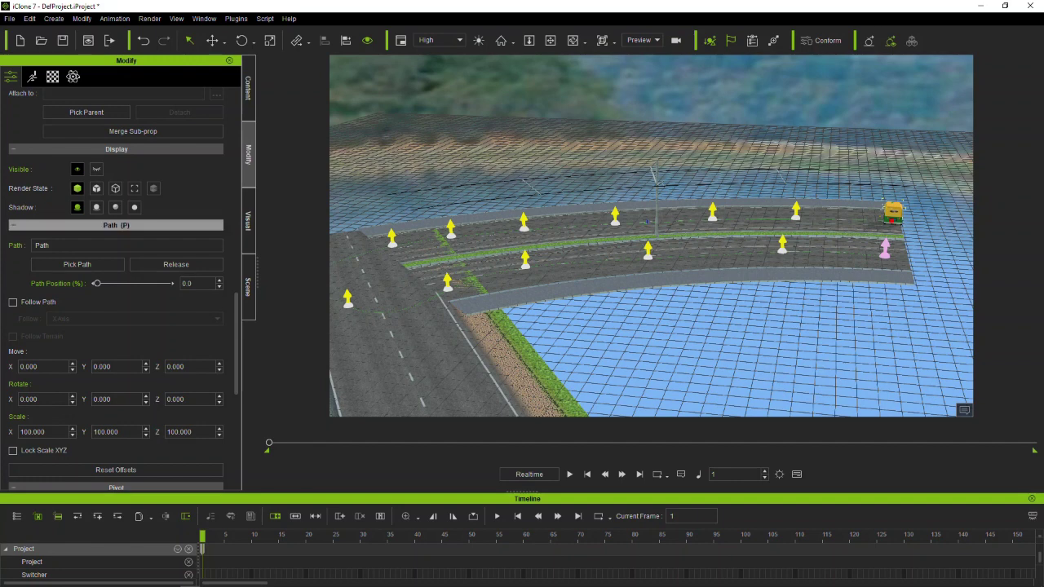
Turn on Follow Path for the auto and set its follow axis to -Z Axis.
scroll(122, 290, down, 2)
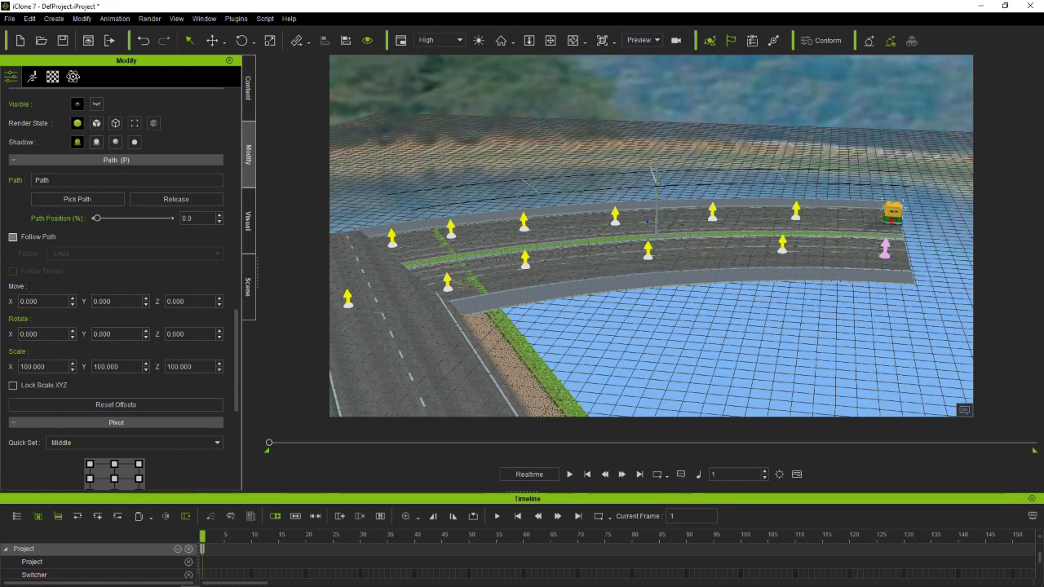
click(13, 237)
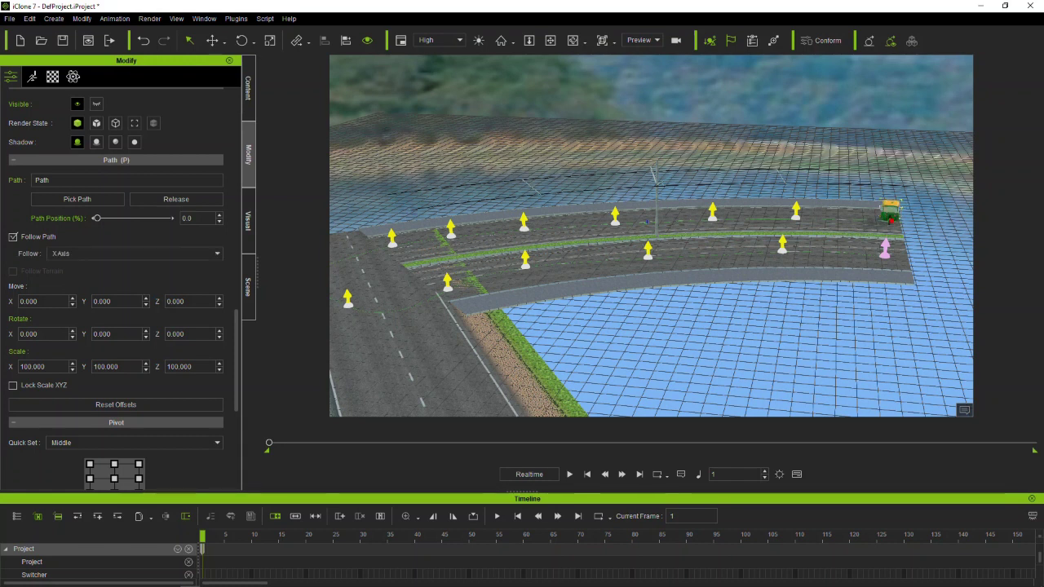
click(134, 254)
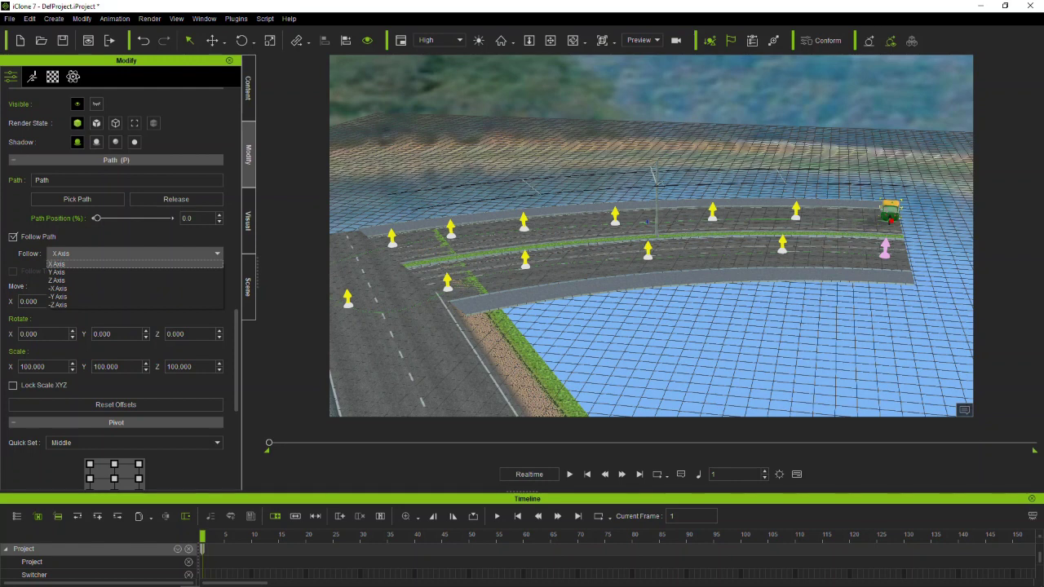
click(71, 304)
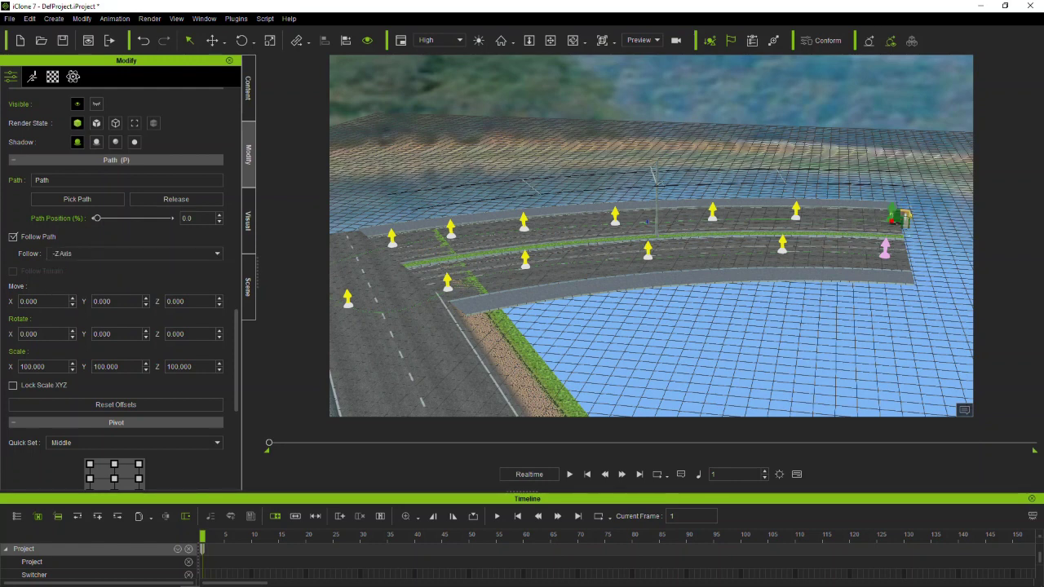
Try -Y Axis and -X Axis as the auto's follow axis, checking its orientation close up on the road.
key(f)
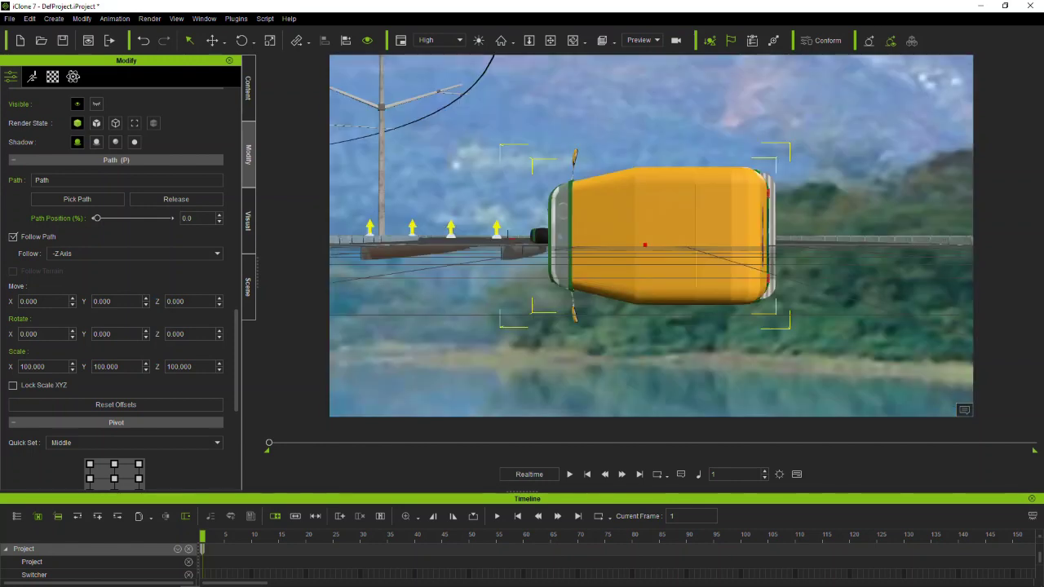
click(574, 41)
drag(587, 236, 748, 262)
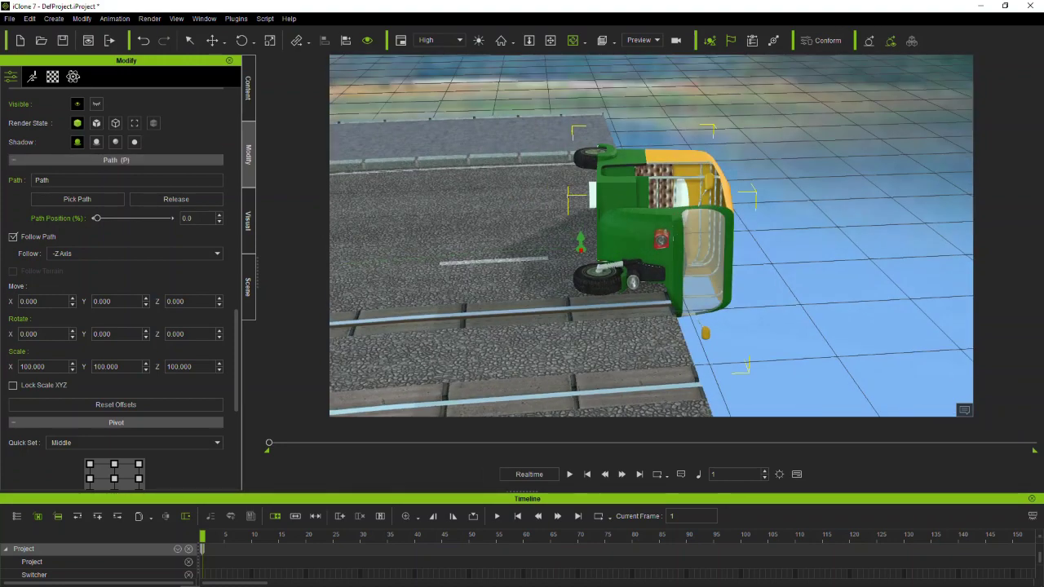
click(134, 254)
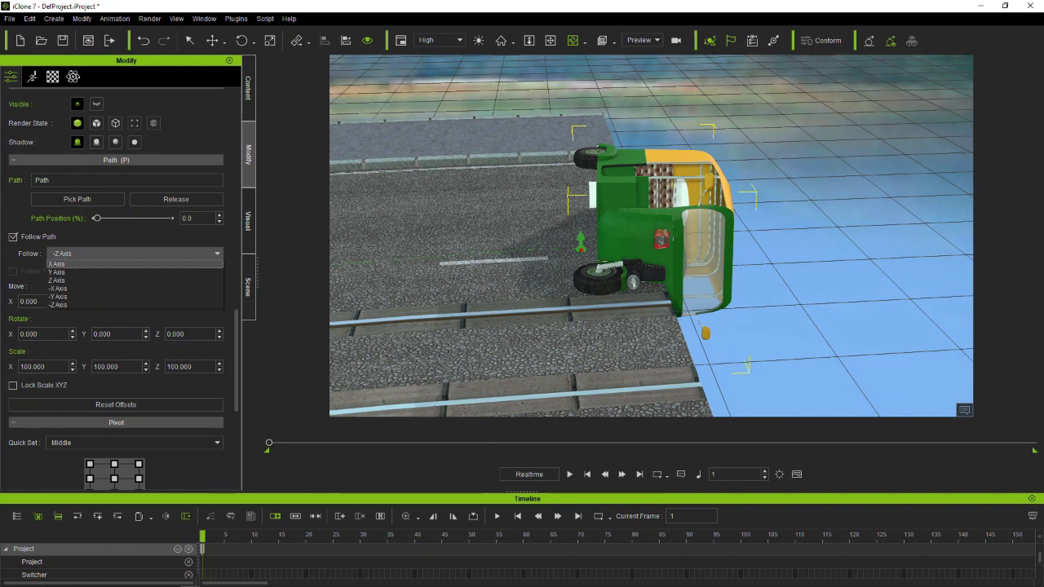
click(57, 296)
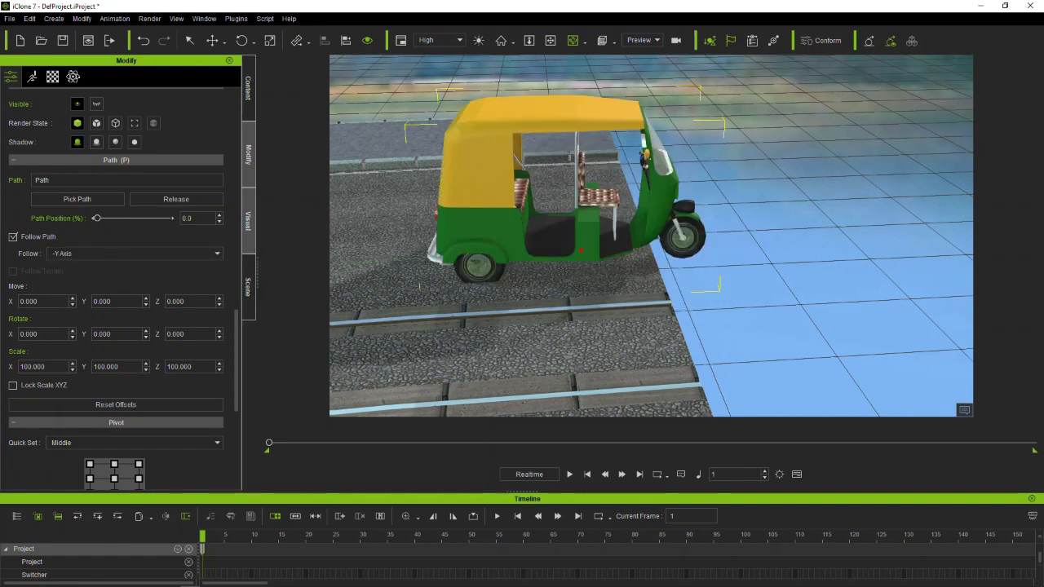
click(134, 253)
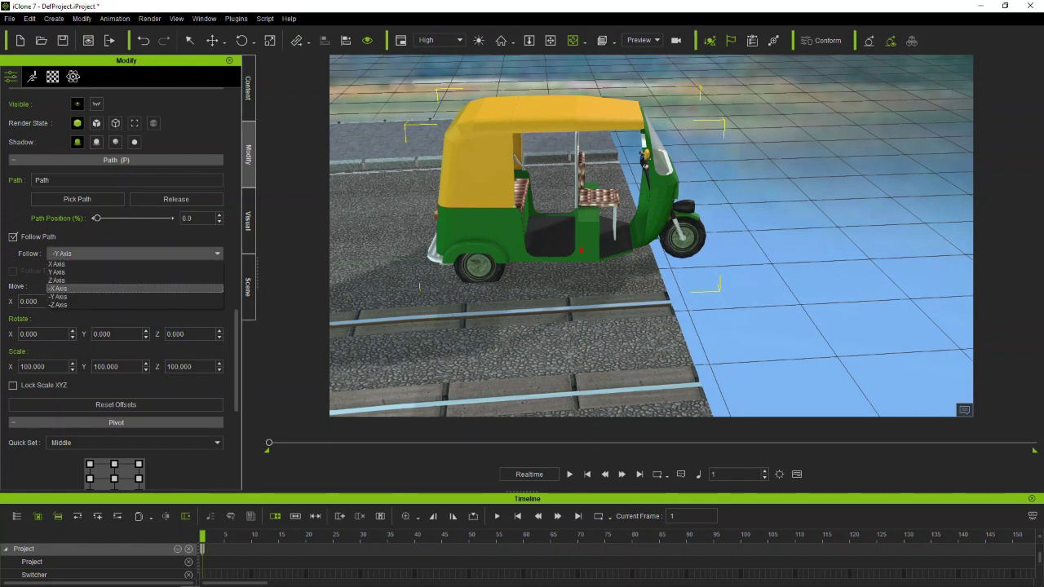
click(57, 289)
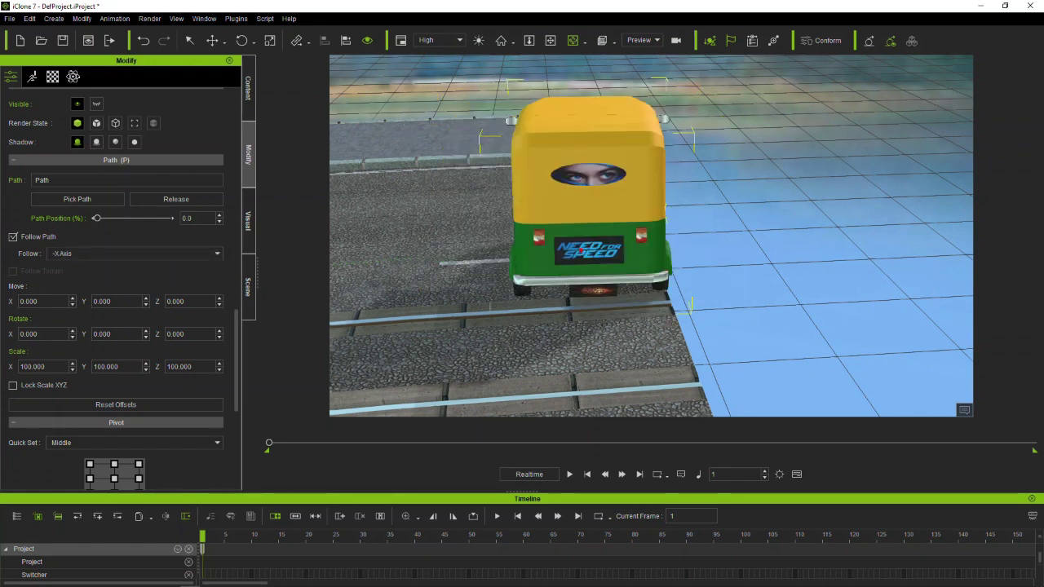
Try Z Axis, Y Axis and X Axis in turn as the auto's follow axis.
click(135, 253)
click(57, 280)
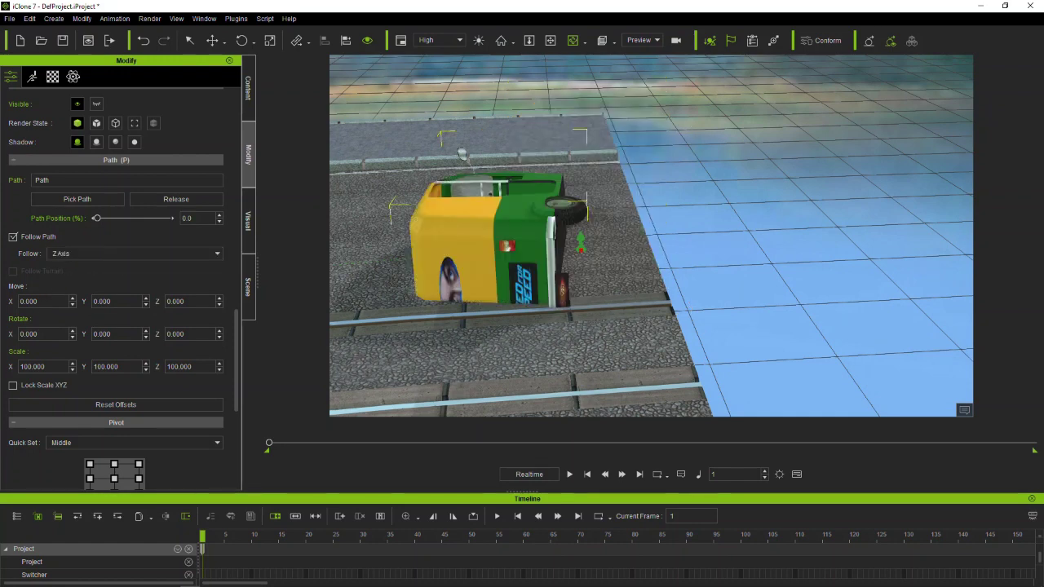
click(135, 253)
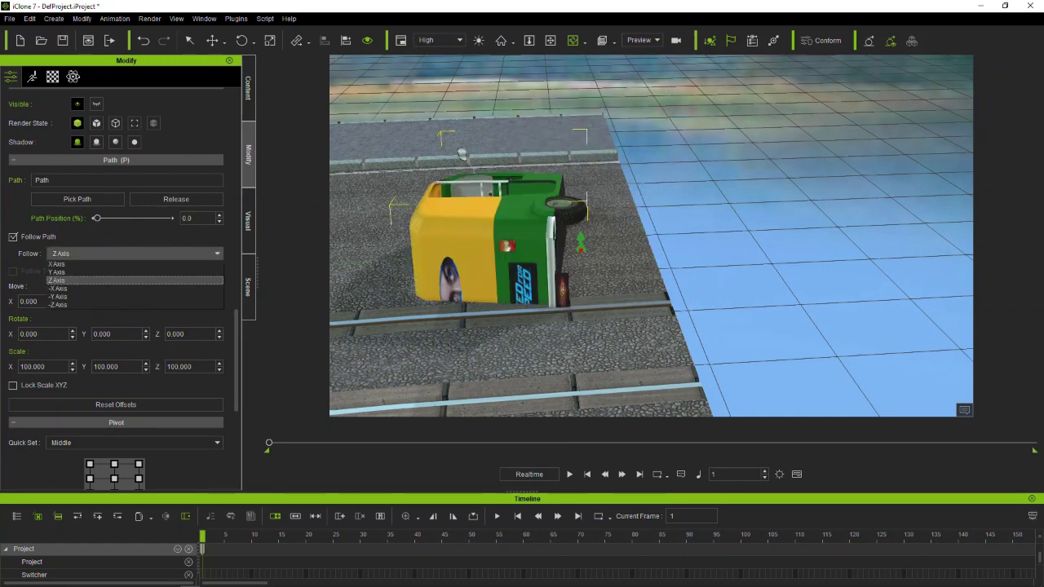
click(56, 273)
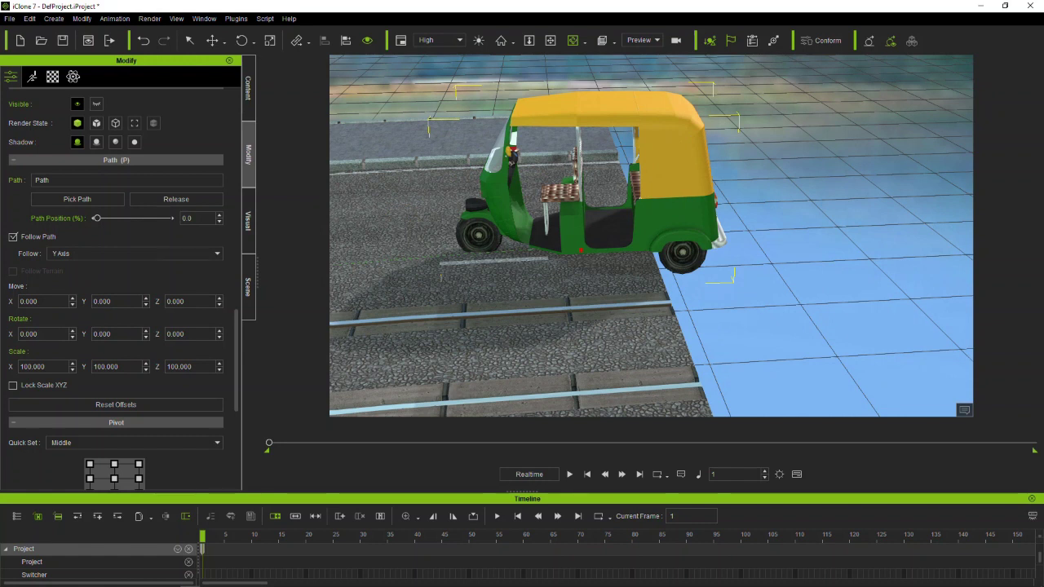
click(134, 254)
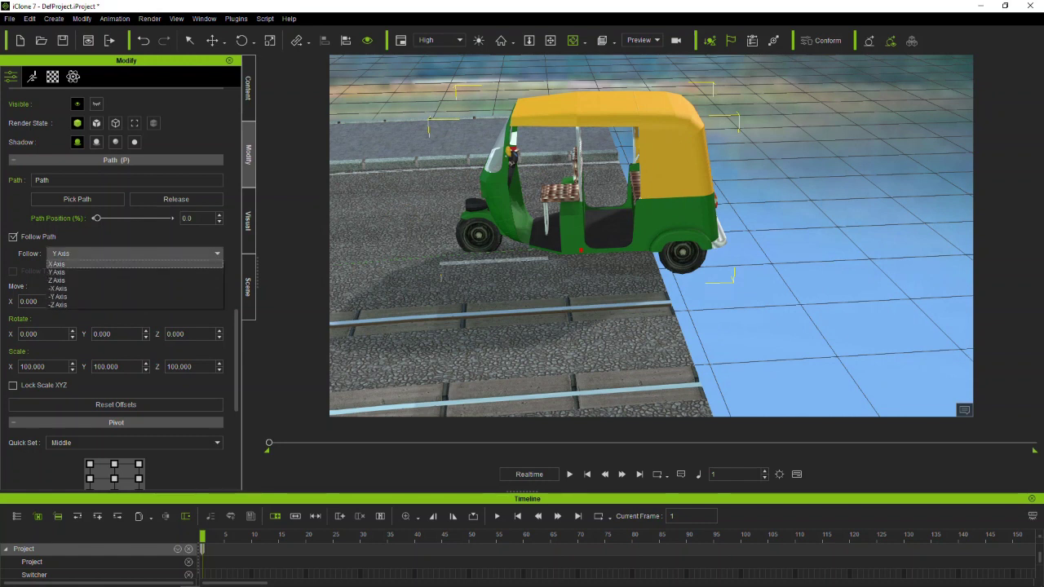
click(56, 264)
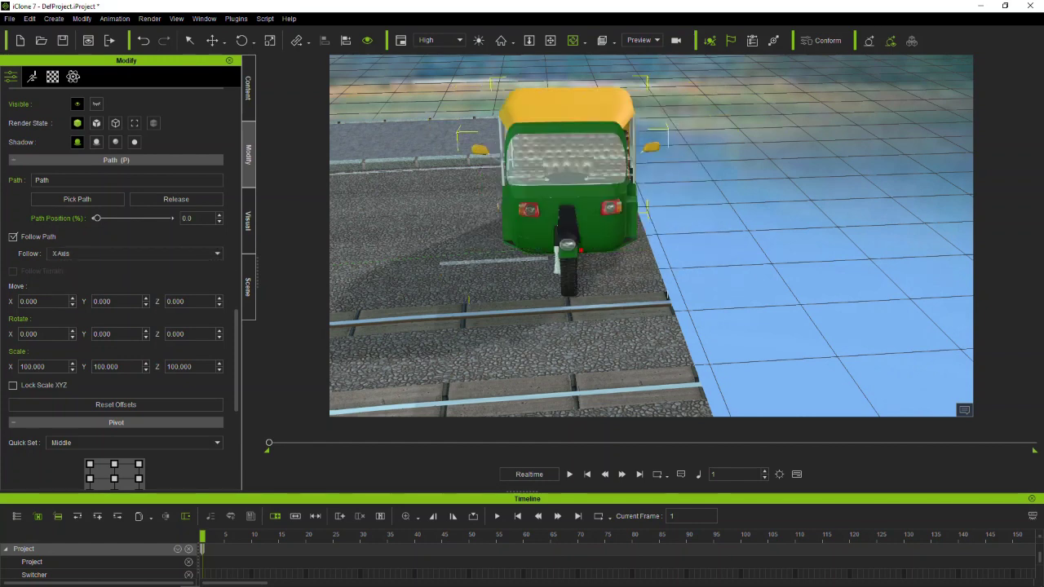
Set the auto's follow axis to Y Axis and check its orientation at the path's start.
click(135, 254)
click(57, 274)
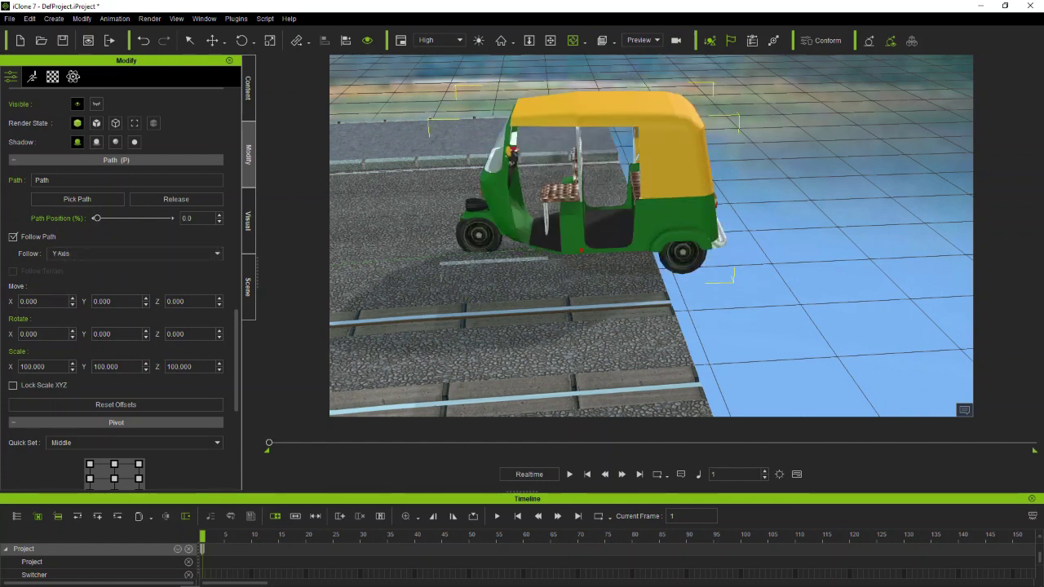
right_drag(619, 277, 562, 284)
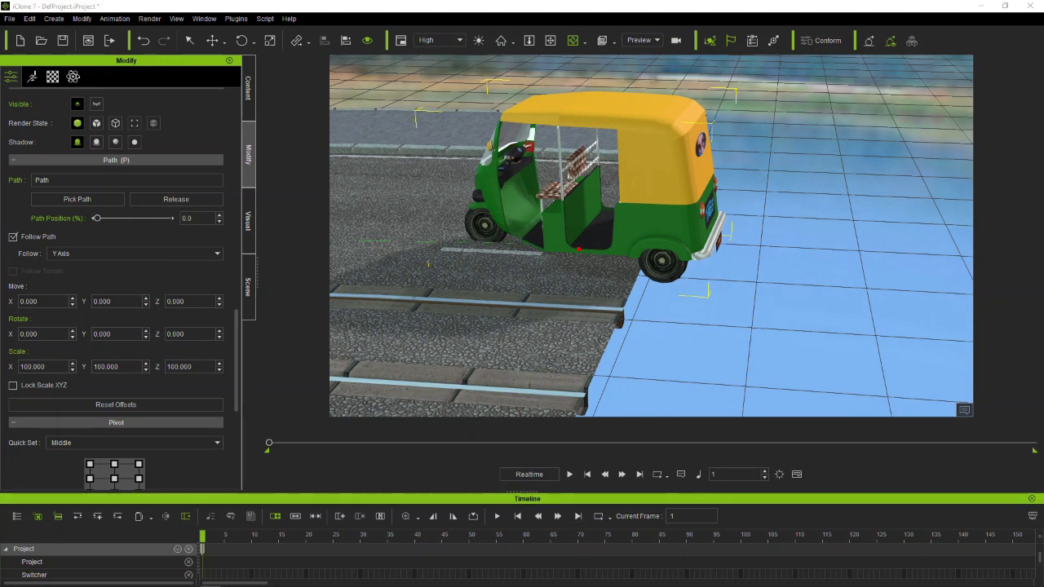
Examine the auto's placement at the path's start against the path points along the whole curved street.
scroll(651, 235, down, 2)
scroll(650, 236, down, 4)
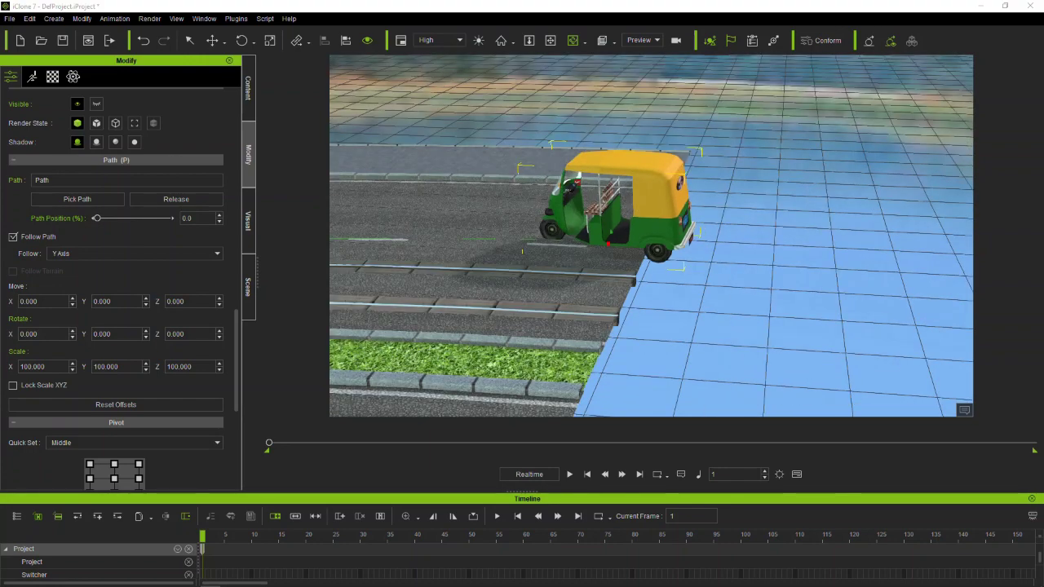
scroll(651, 236, down, 4)
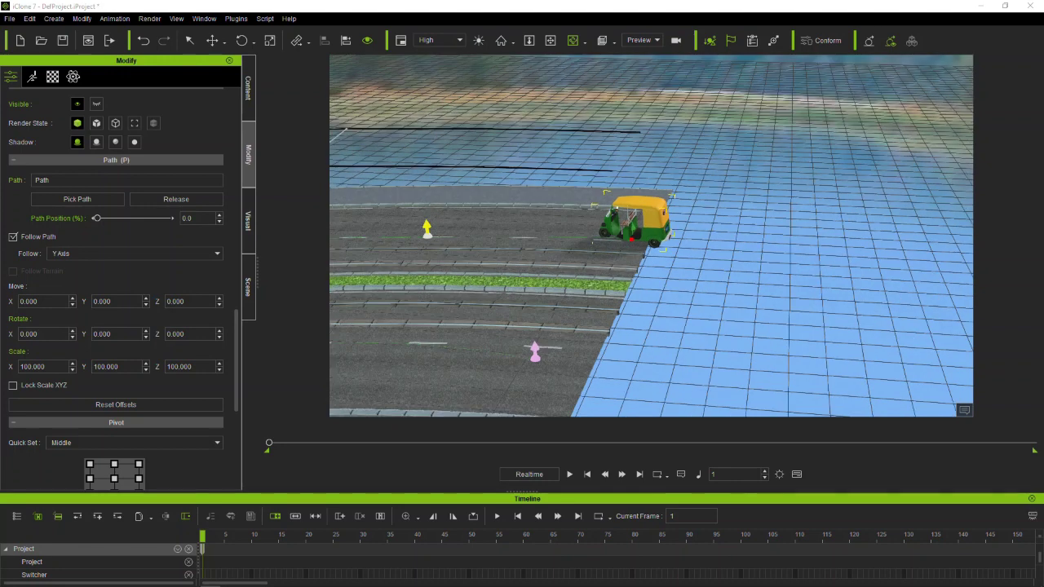
click(212, 40)
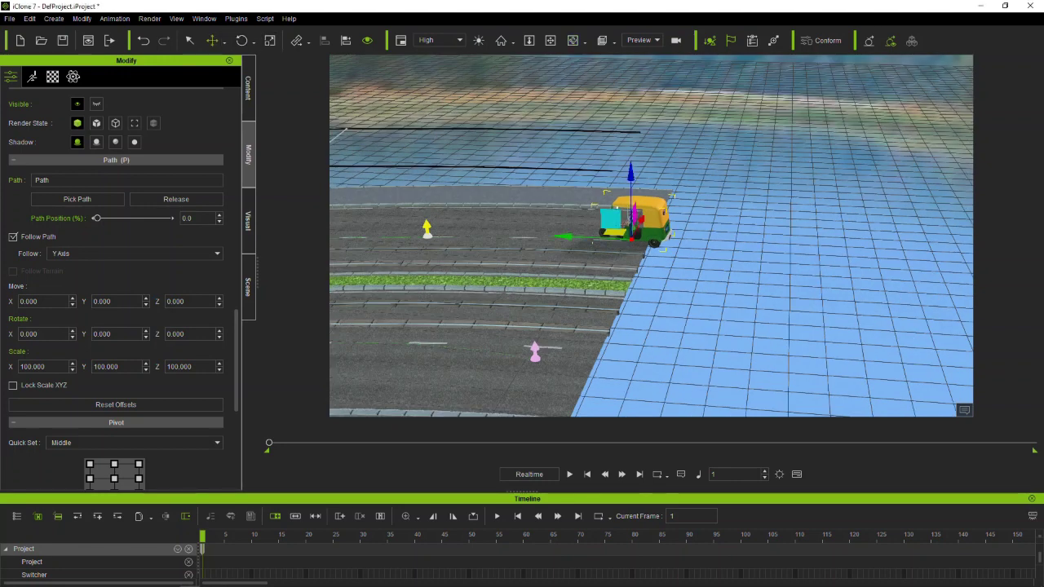
click(550, 40)
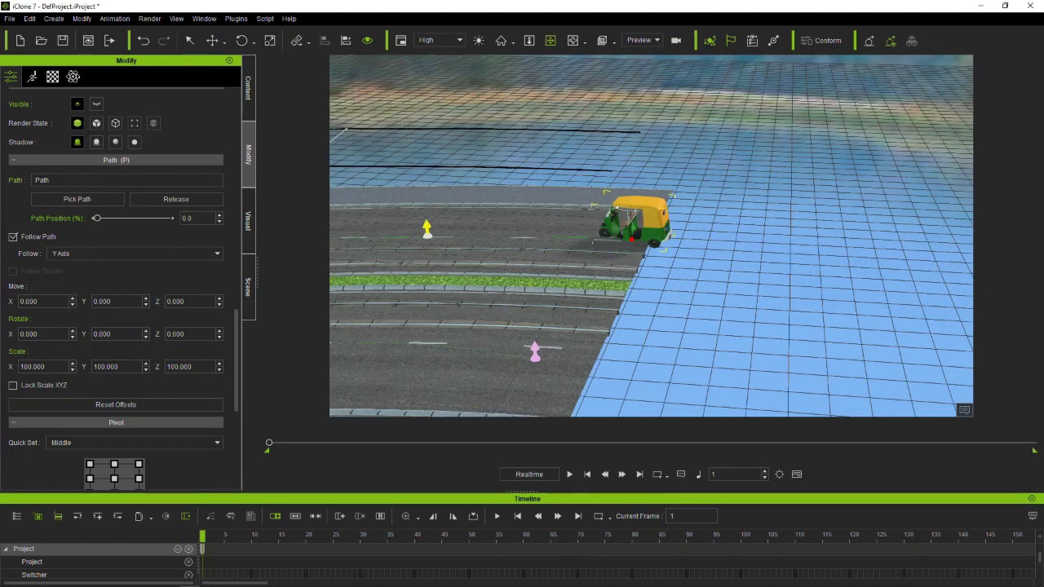
drag(554, 237, 930, 223)
drag(477, 145, 551, 186)
scroll(651, 236, down, 1)
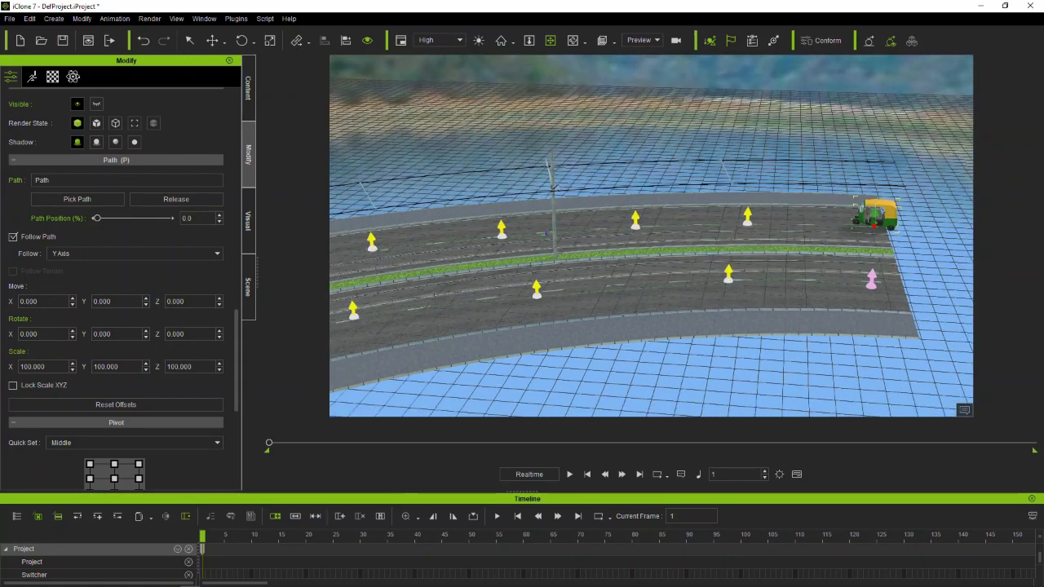
drag(603, 236, 709, 232)
scroll(651, 236, down, 5)
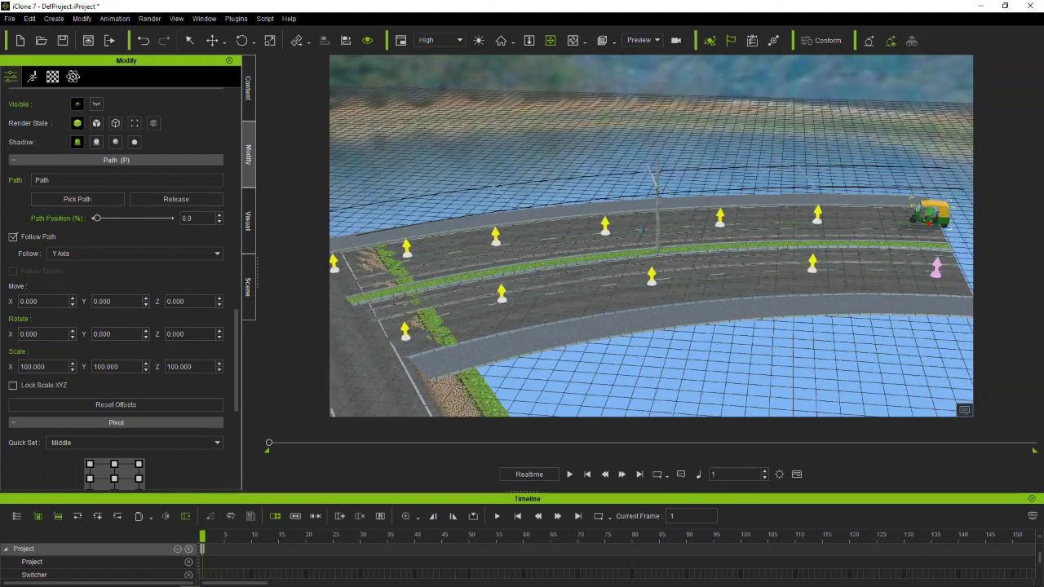
scroll(651, 236, down, 2)
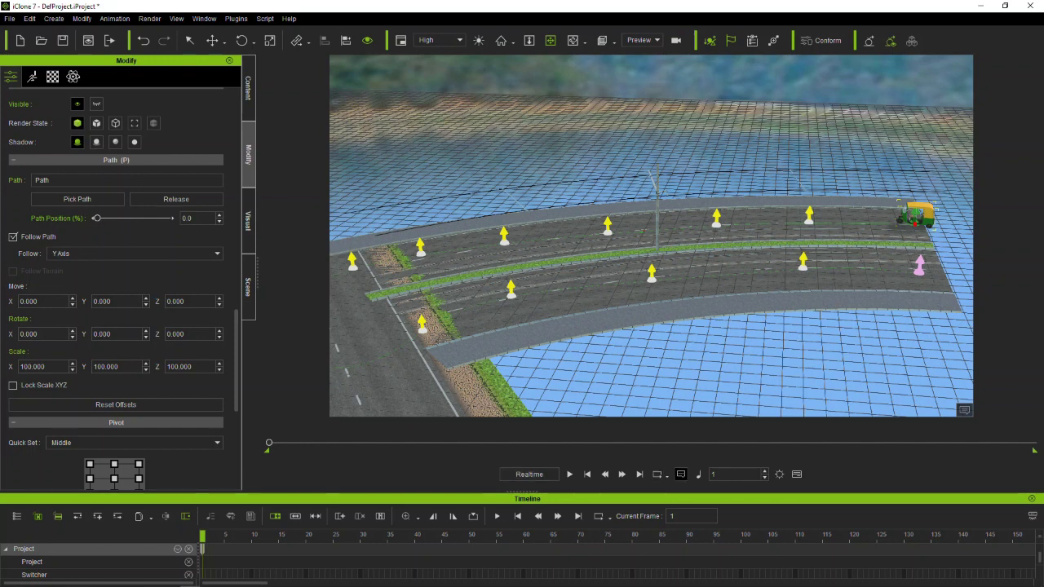
Move the current frame to 1500 on the timeline.
drag(728, 475, 658, 474)
ctrl+scroll(617, 558, down, 5)
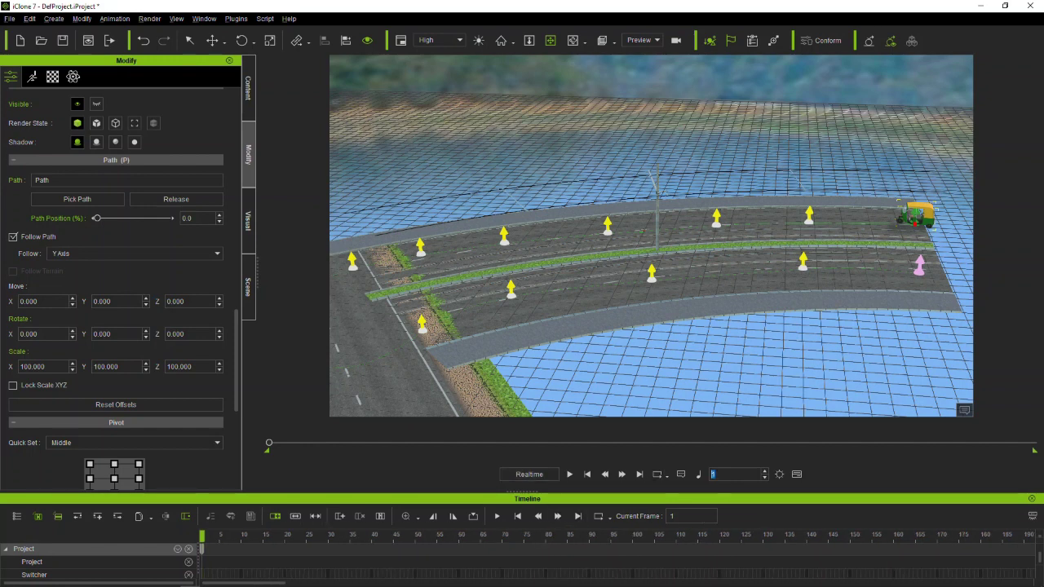
key(alt)
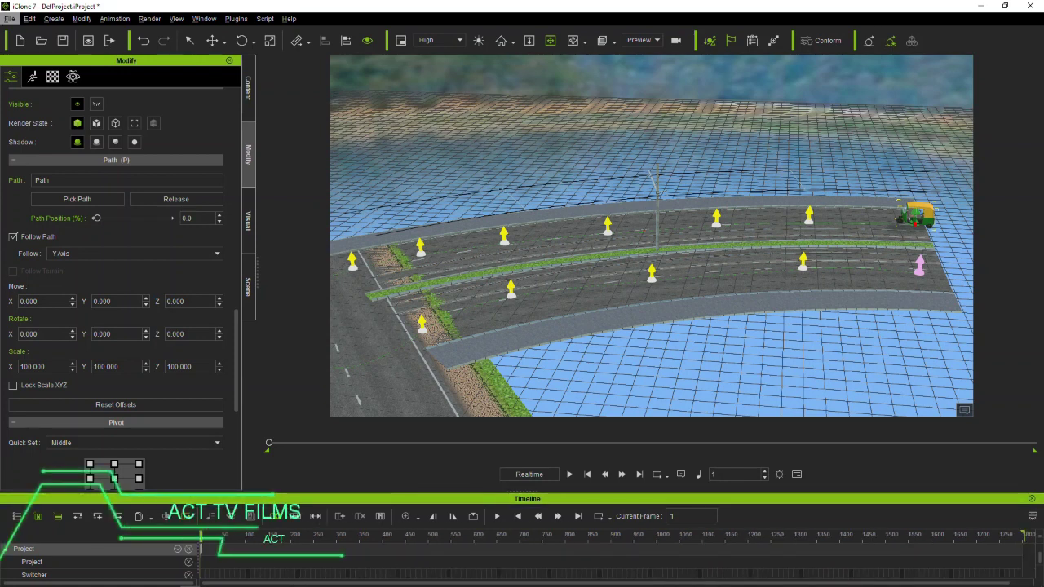
key(alt)
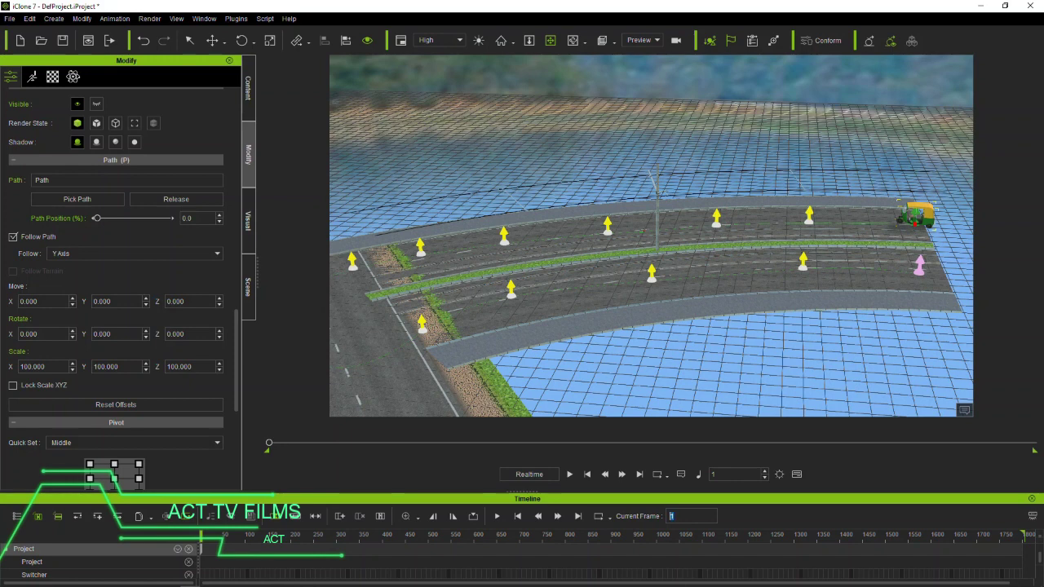
text(15)
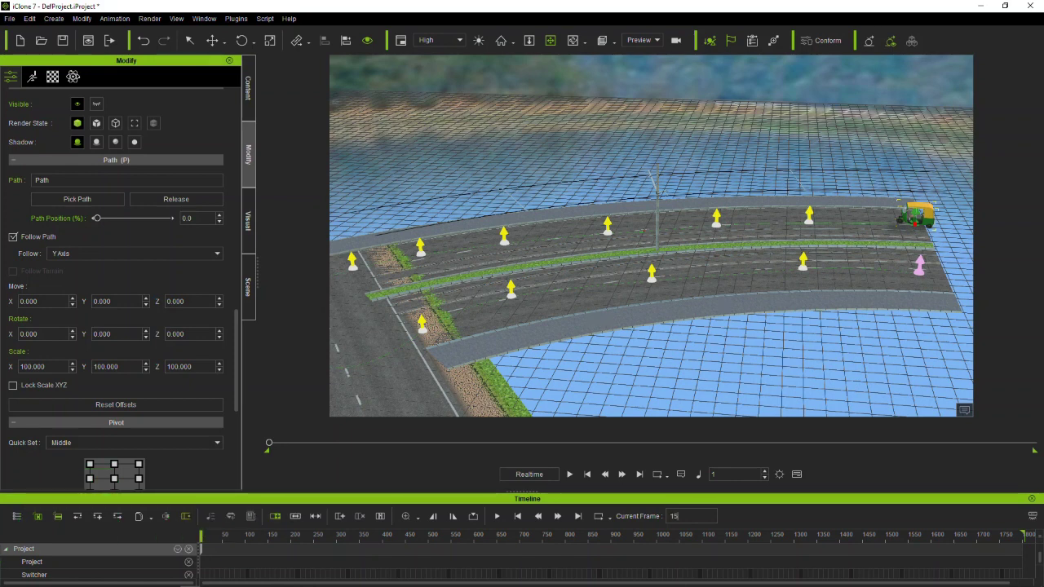
text(00)
key(Return)
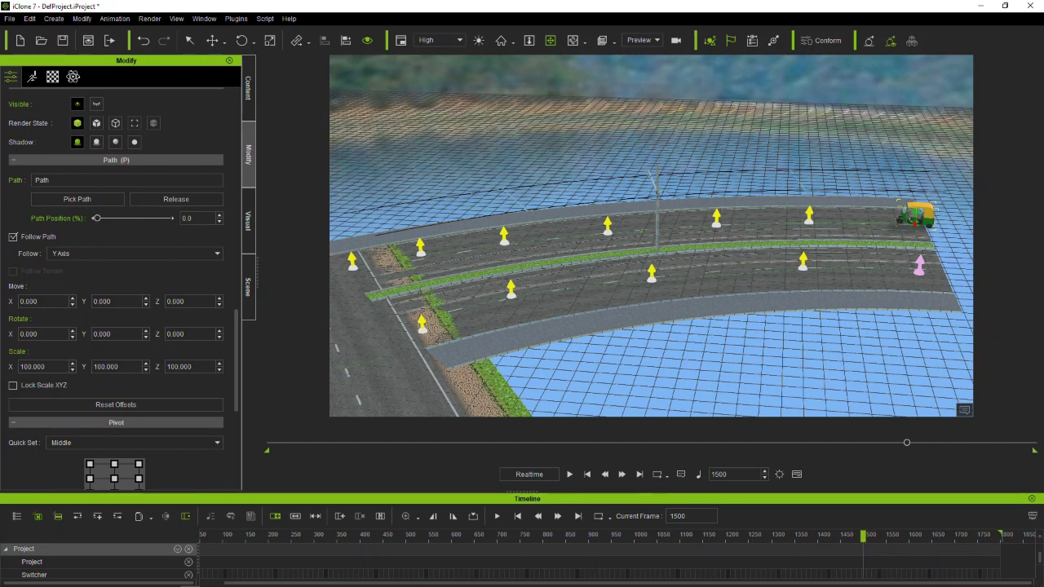
Open the auto's path position for editing near frame 1500, and return the playhead to frame 1.
mouse_move(906, 443)
mouse_down()
mouse_move(798, 443)
mouse_move(910, 443)
mouse_up()
double_click(187, 219)
key(Return)
drag(910, 443, 269, 443)
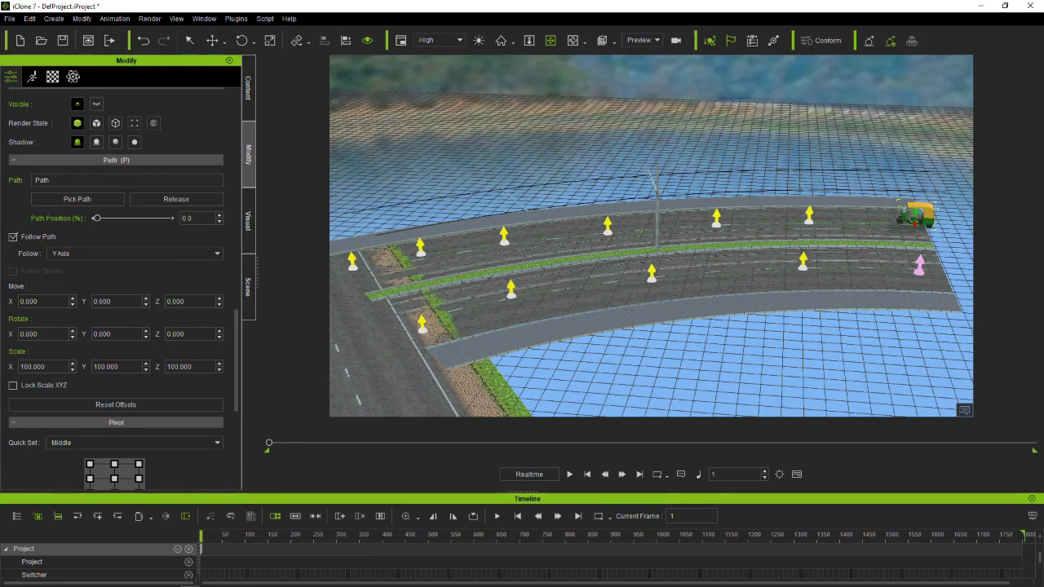
Set the auto's path position to 100% at frame 1.
double_click(187, 218)
text(100)
key(Return)
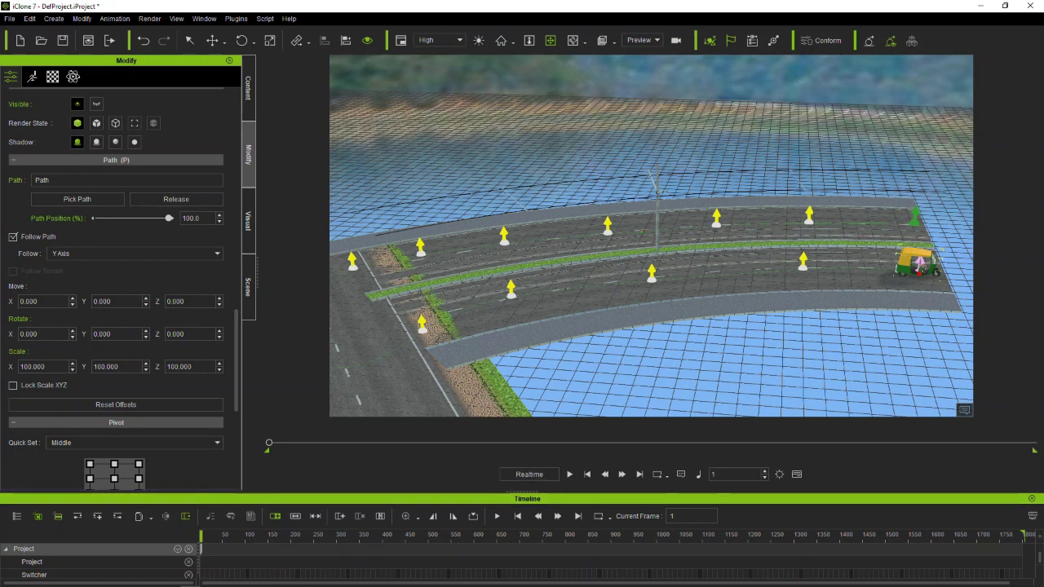
Play back the animation to check the auto's movement, and return the playhead to frame 1.
key(space)
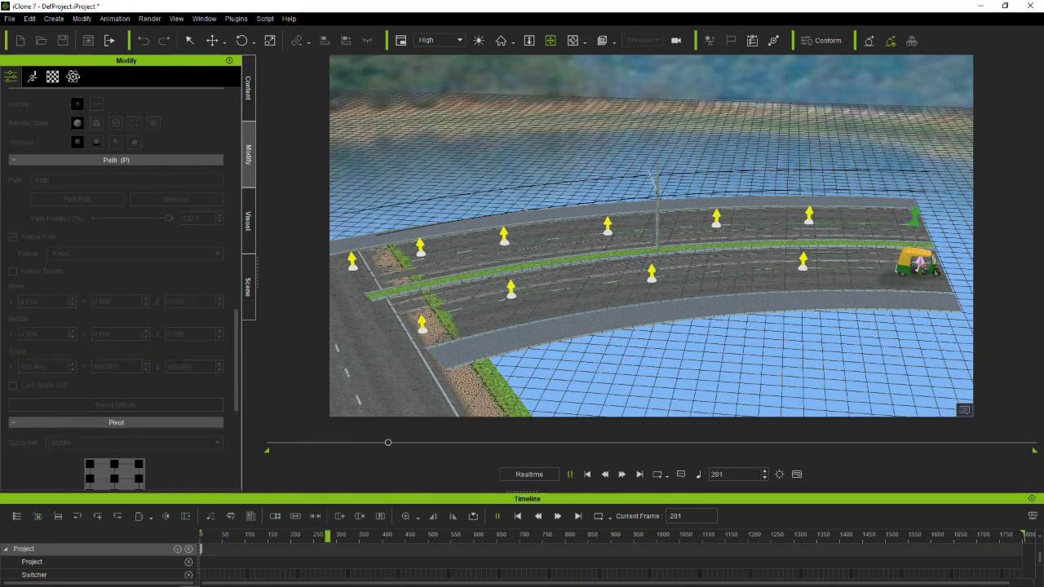
key(space)
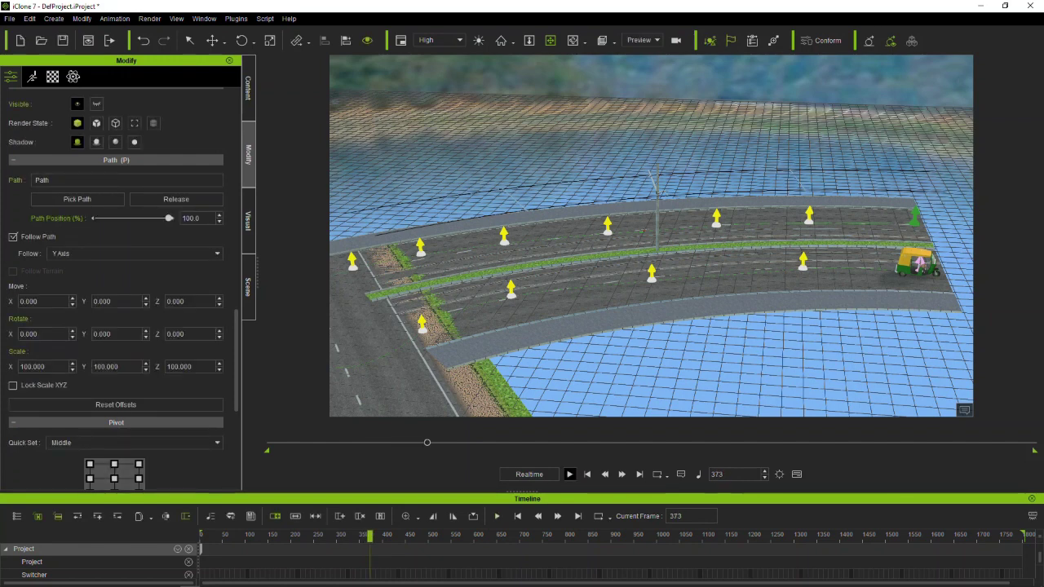
drag(428, 443, 268, 443)
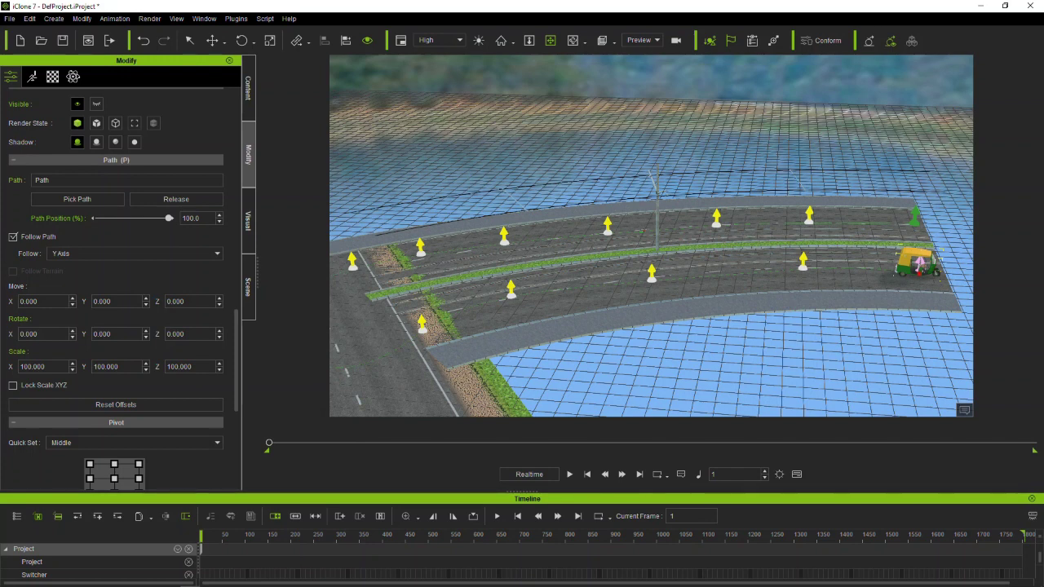
Undo the 100% path position so the auto is back at the path's start on frame 1.
drag(200, 219, 180, 218)
key(Return)
key(ctrl+z)
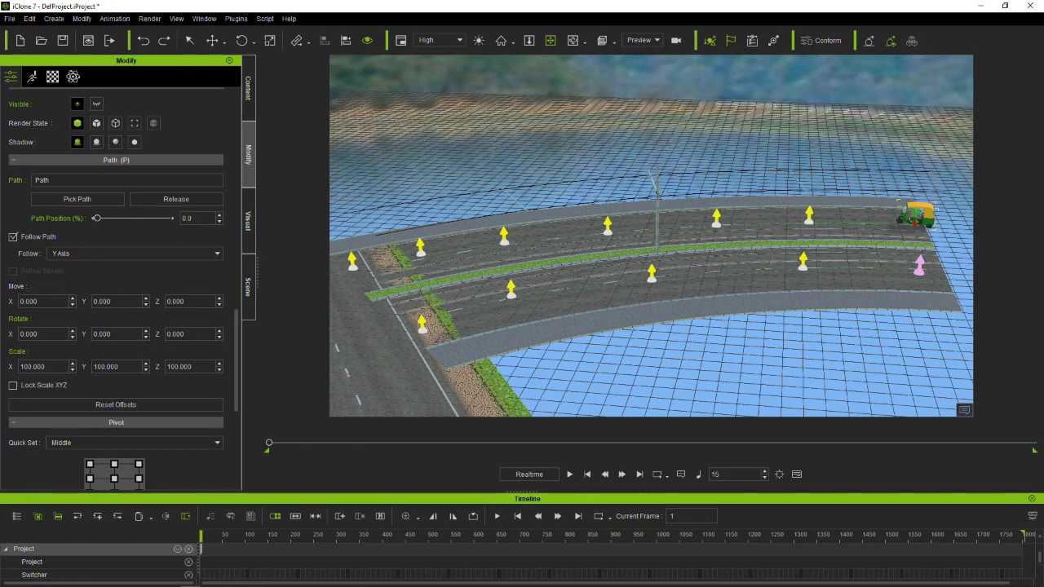
Go to frame 1500 and set the auto's path position to 1500% there.
key(Return)
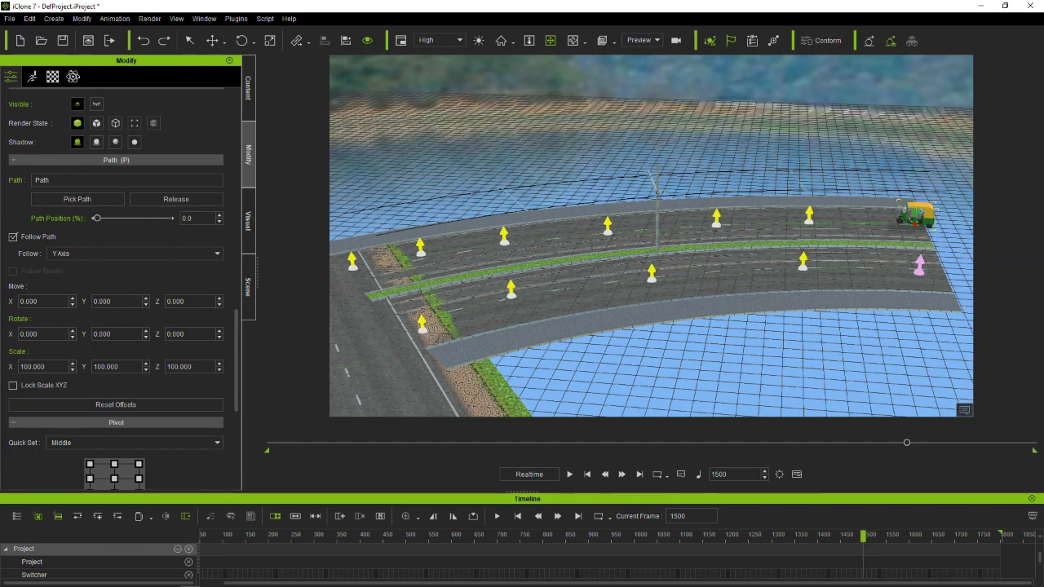
double_click(187, 219)
text(150)
key(Return)
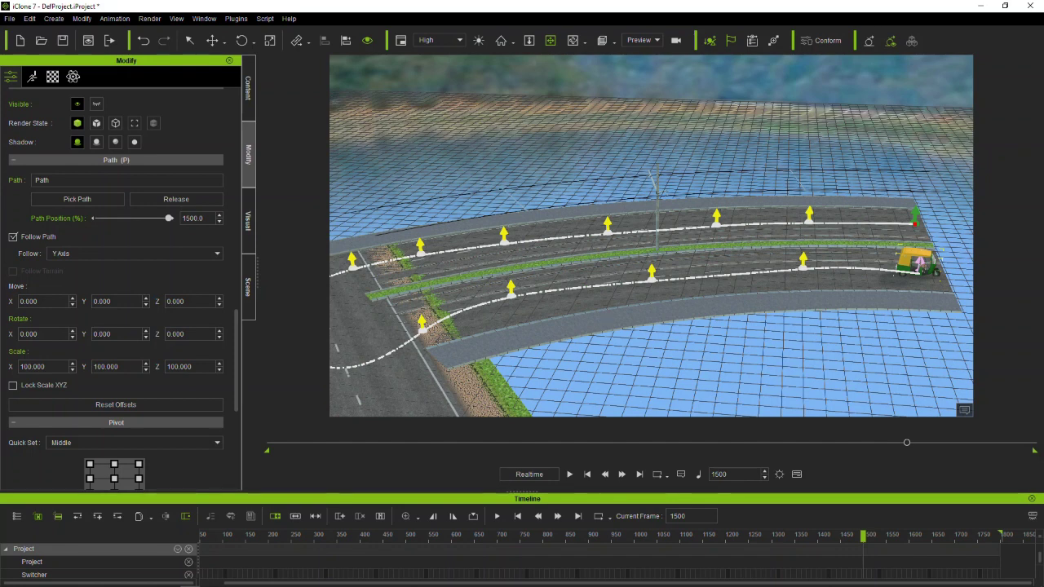
End the playback range at frame 1500 and return the playhead to frame 1.
middle_drag(650, 286, 667, 280)
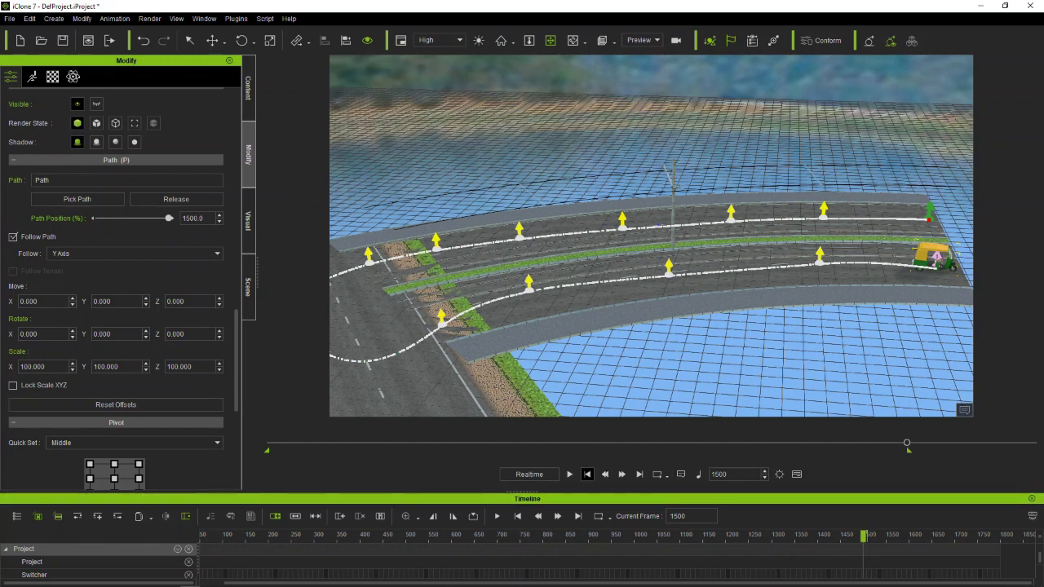
click(587, 474)
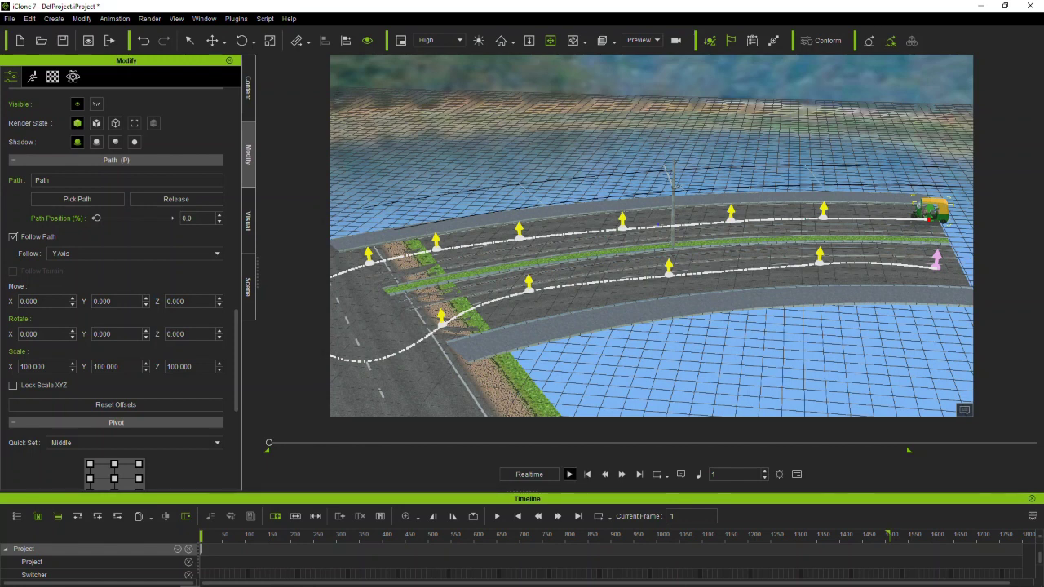
Undo the auto's 1500% path position and replay the animation from the first frame to check its movement.
click(569, 474)
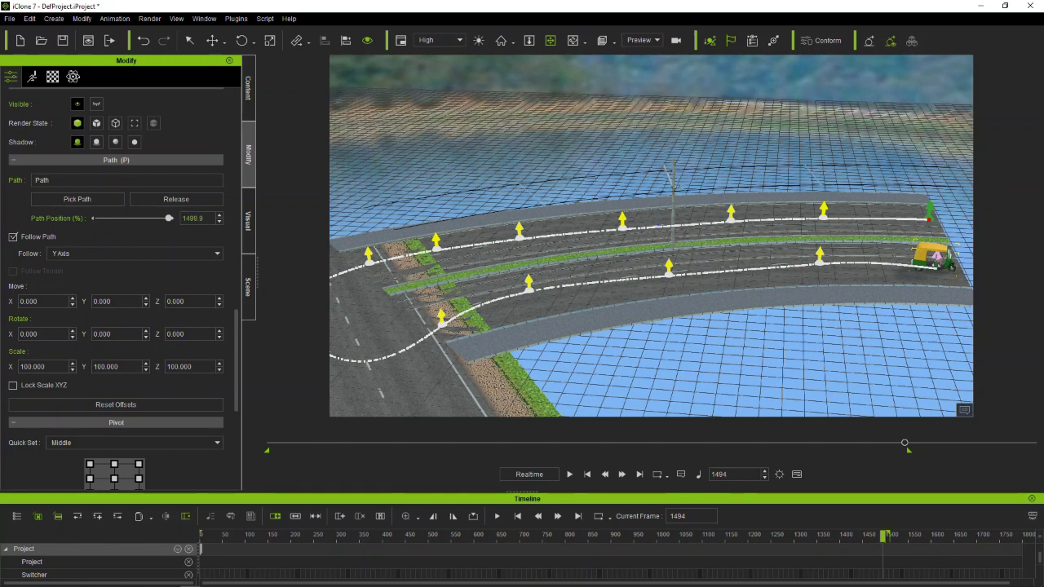
double_click(194, 218)
click(193, 218)
key(ctrl+z)
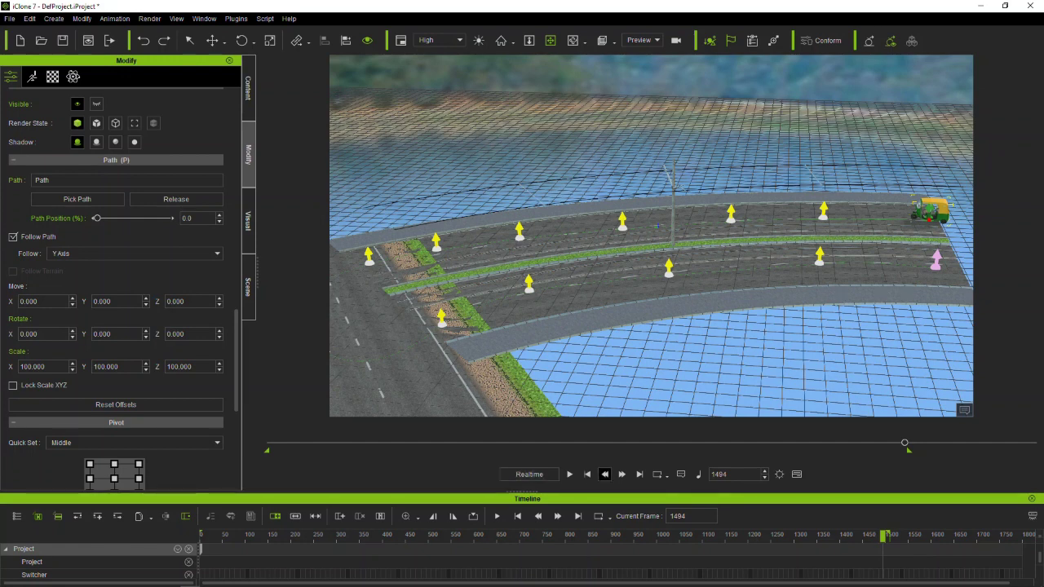
click(587, 474)
click(569, 474)
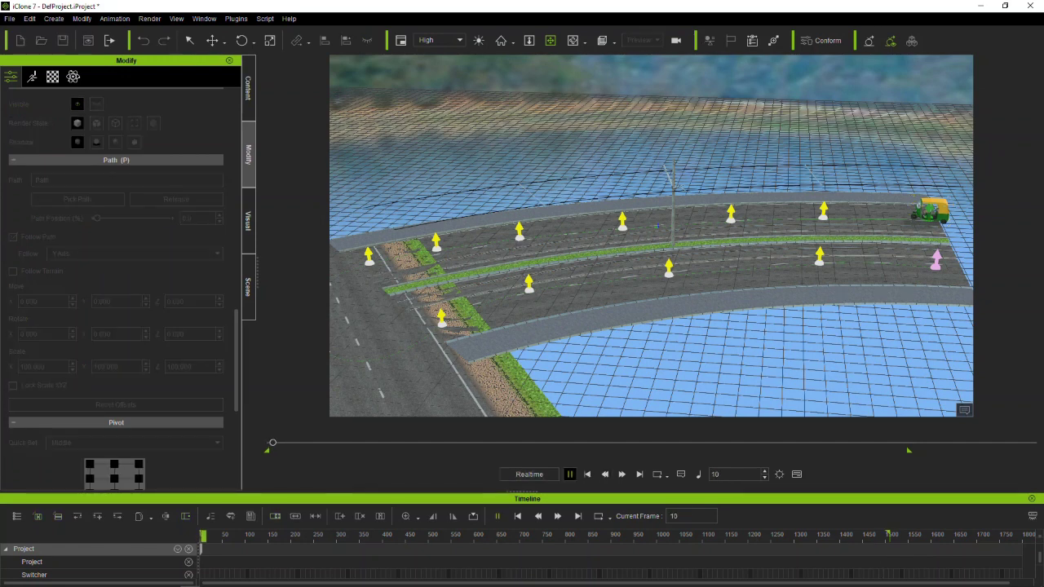
click(570, 474)
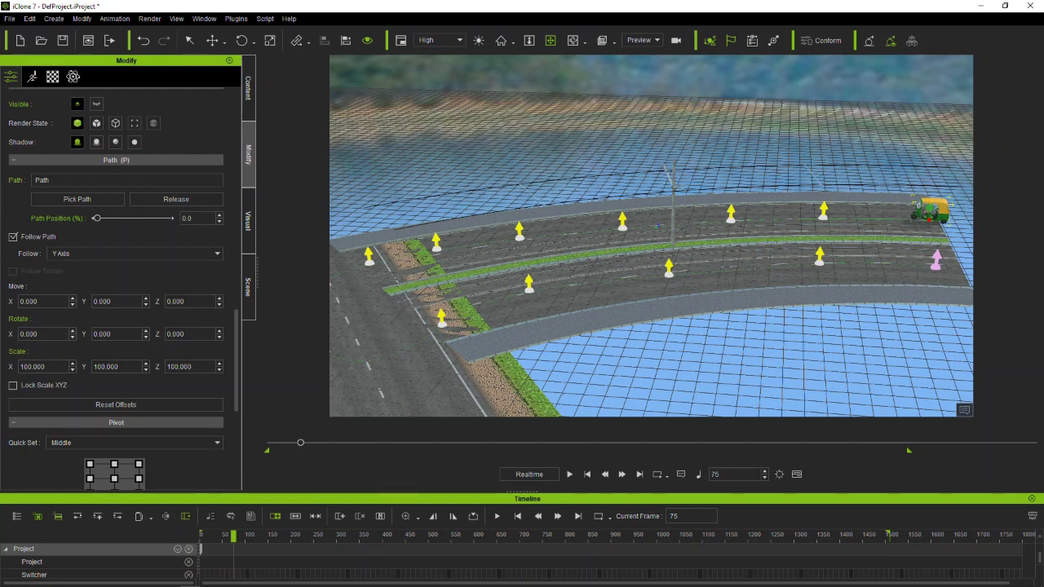
Go to frame 1500 and set the auto's path position to 100% there.
drag(722, 474, 700, 474)
text(1500)
key(Return)
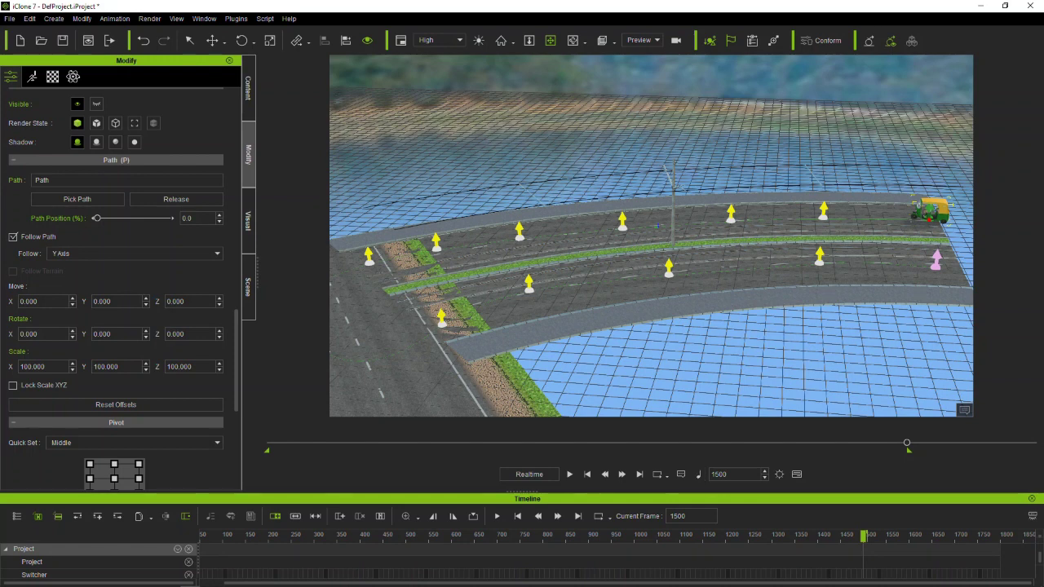
double_click(187, 218)
text(100)
key(Return)
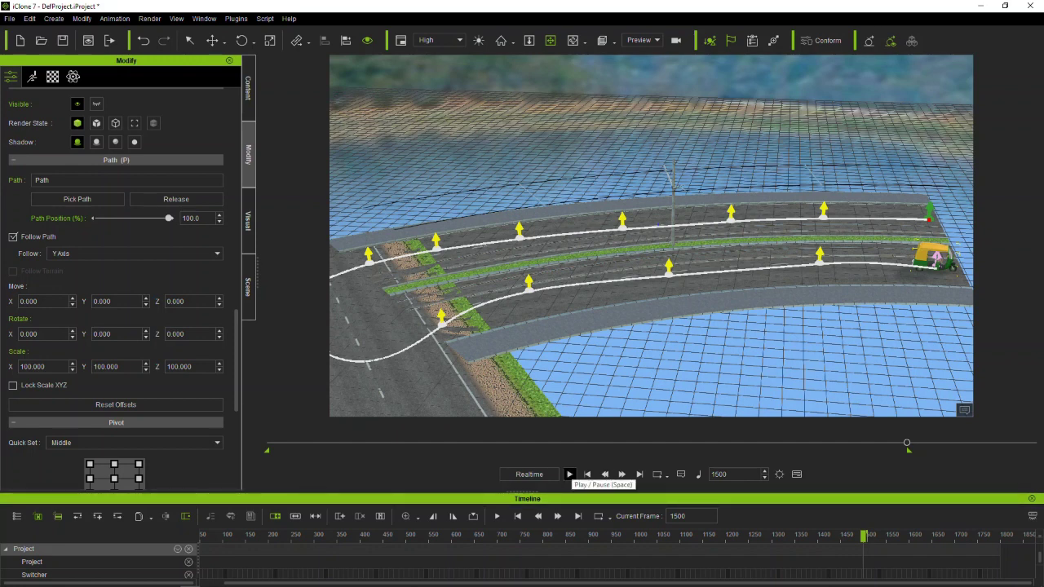
Play back the auto's movement along the whole path from frame 1.
click(587, 474)
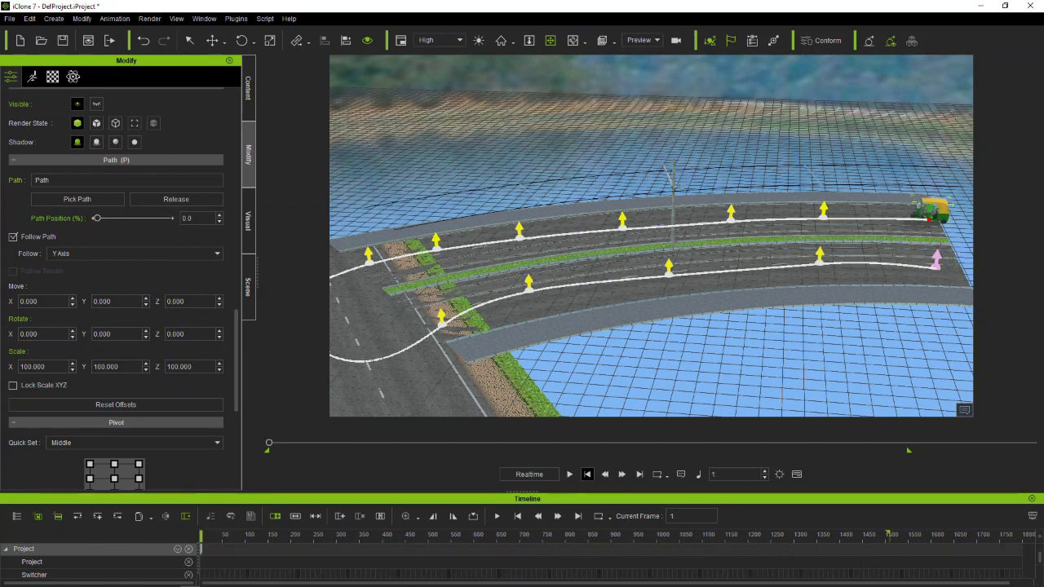
click(569, 474)
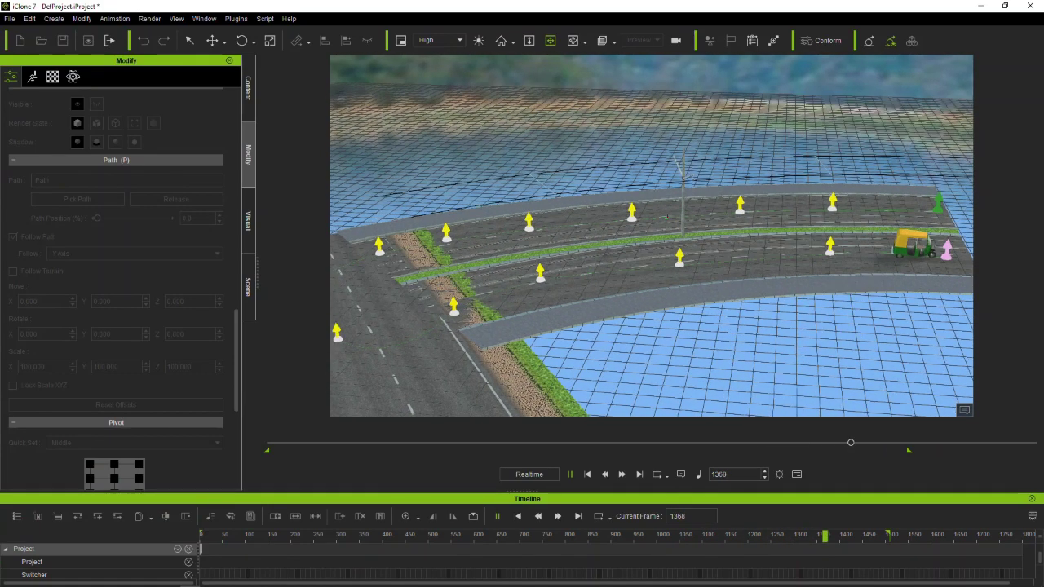
key(space)
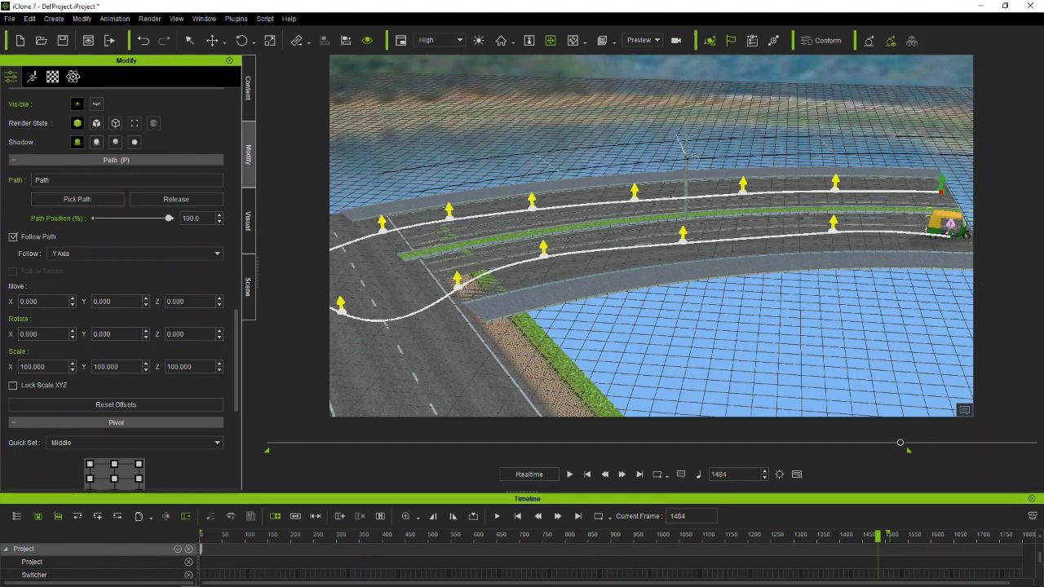
Enlarge the timeline and show the Animation track of toktokkCopy.
drag(522, 492, 522, 361)
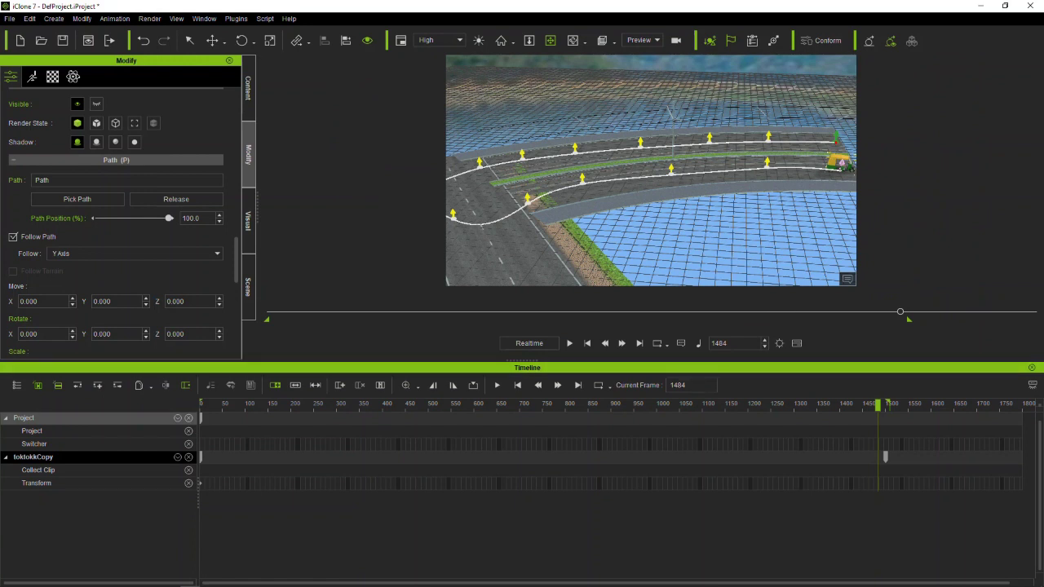
click(178, 457)
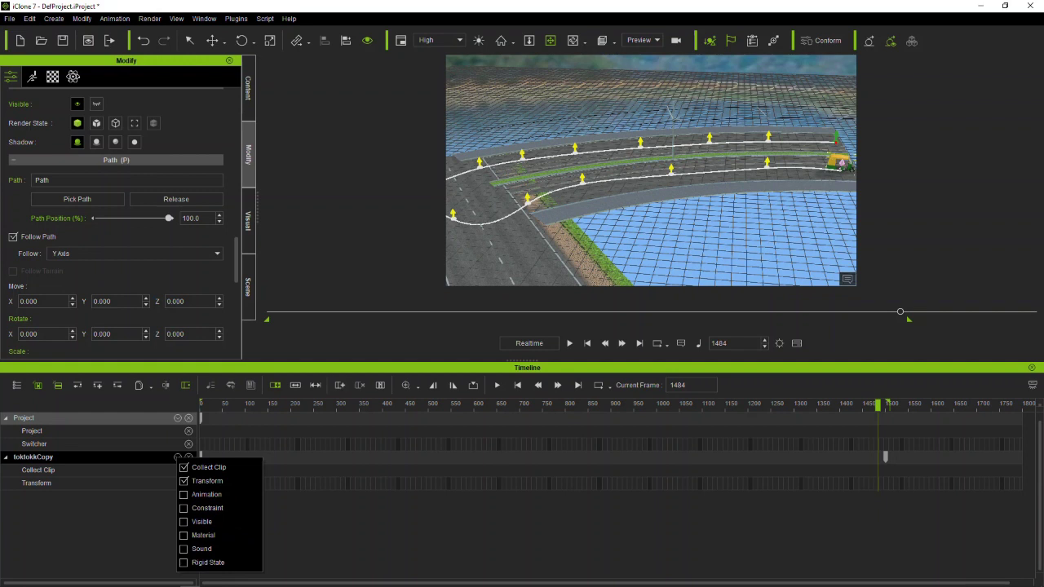
click(184, 495)
click(37, 496)
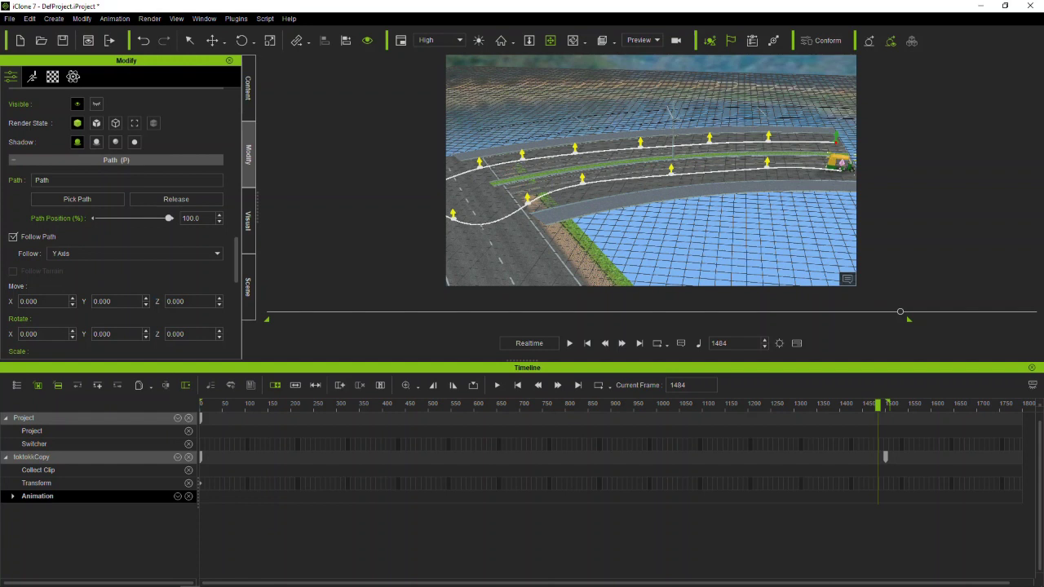
Shift the auto's end key earlier to frame 995, and play the animation from frame 1 to check the speed.
click(885, 456)
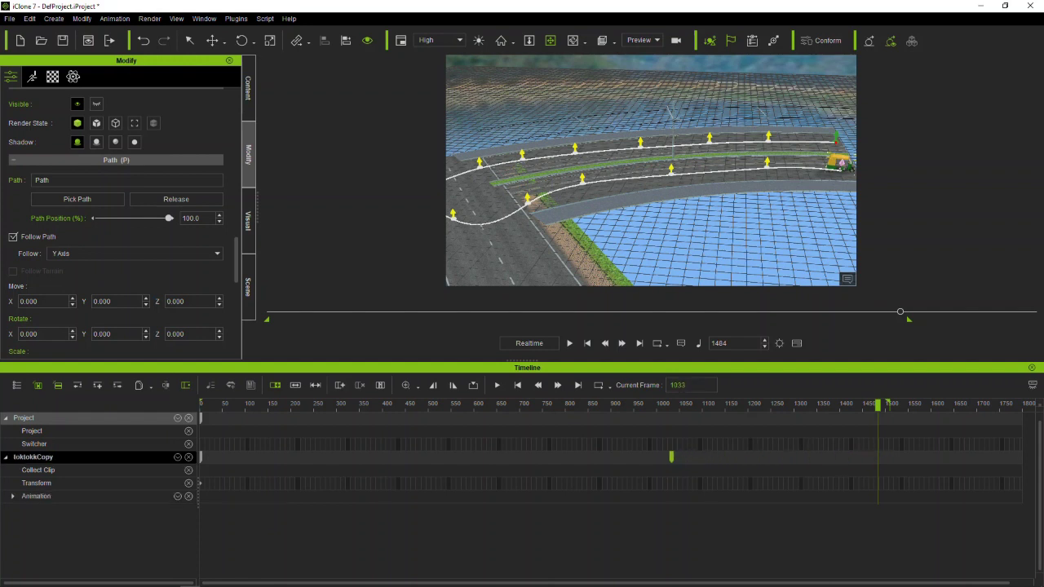
click(655, 457)
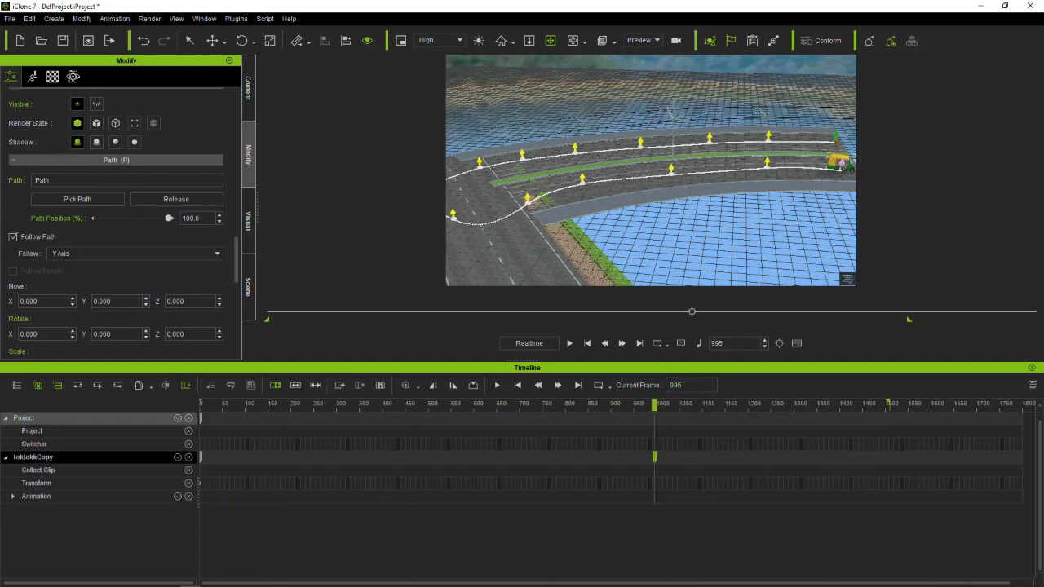
drag(654, 405, 624, 405)
drag(400, 405, 202, 405)
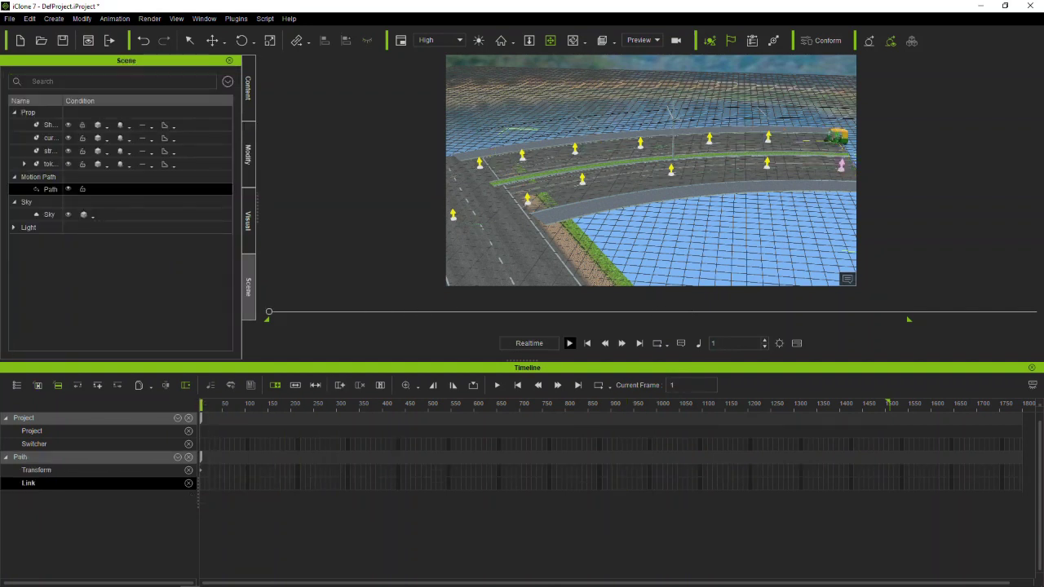
key(space)
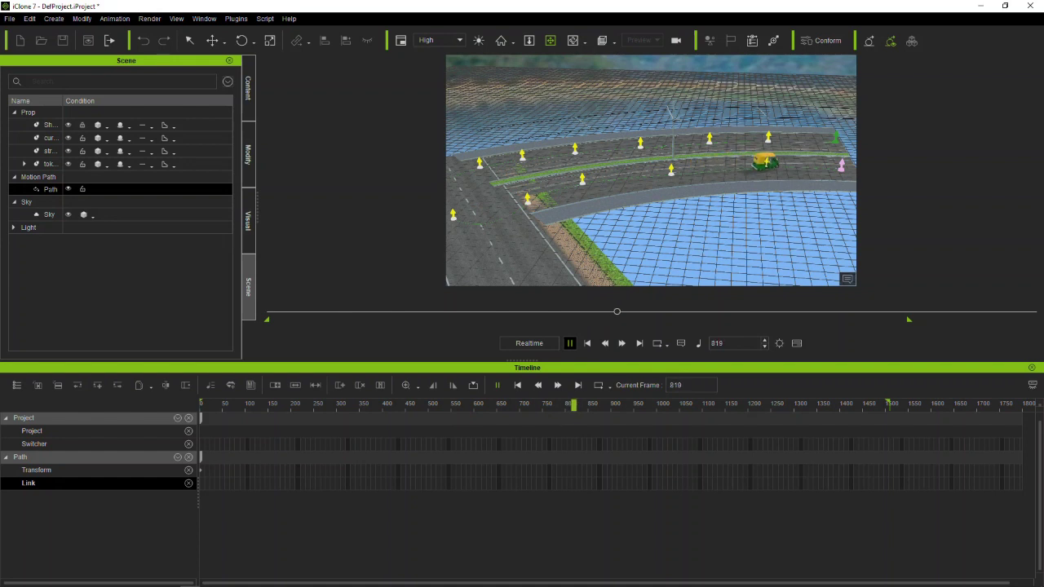
key(space)
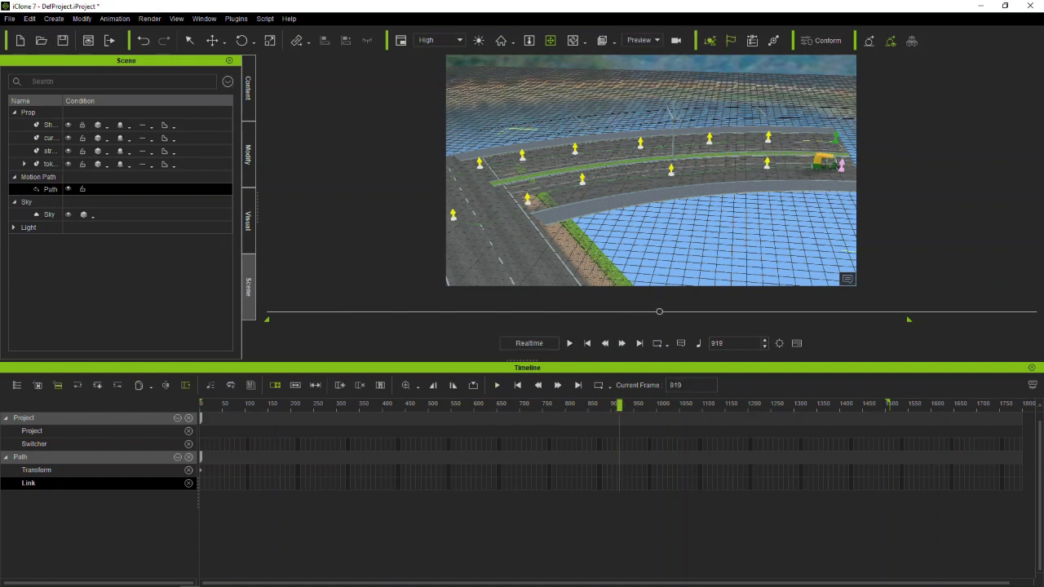
Select the auto and frame the view on it from above at the path's end, shrinking the timeline to enlarge the viewport.
scroll(650, 170, up, 6)
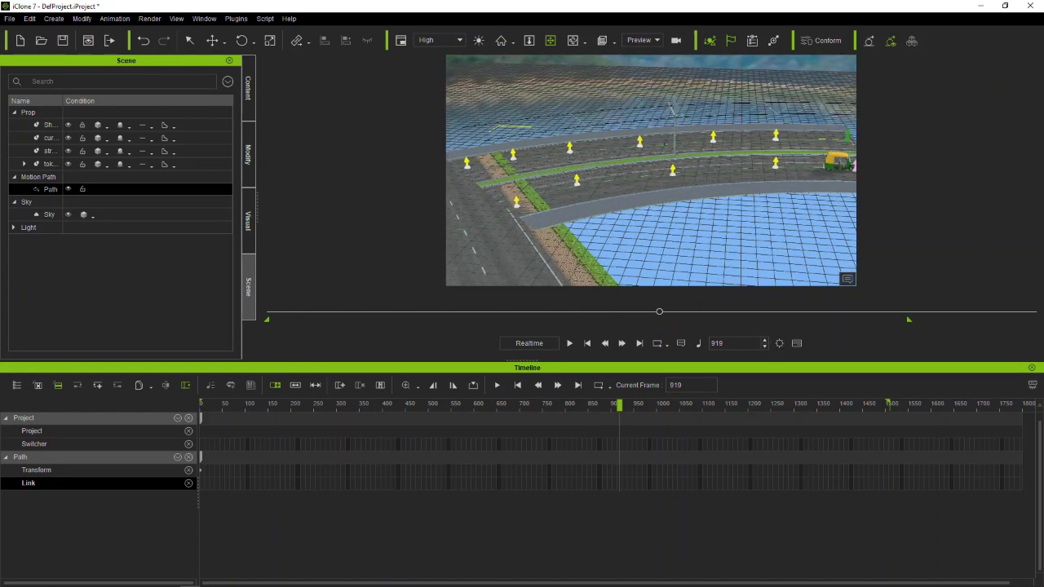
scroll(651, 170, up, 3)
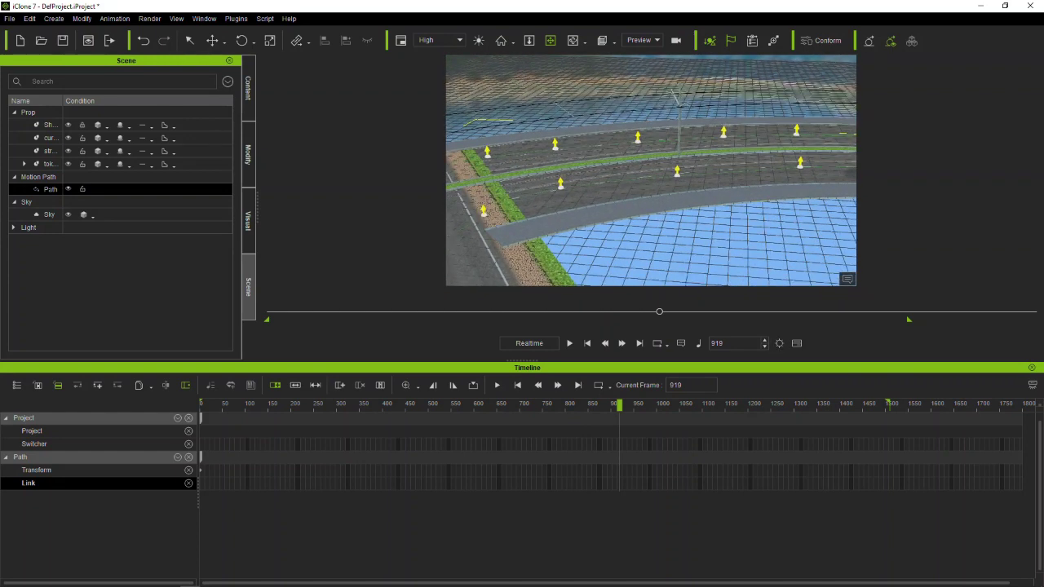
key(Home)
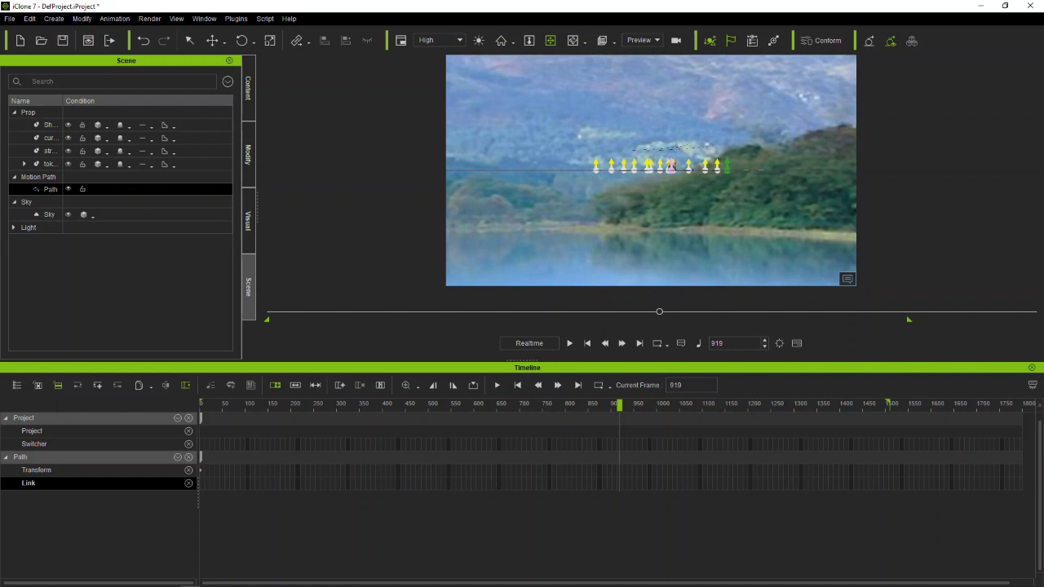
scroll(650, 171, up, 1)
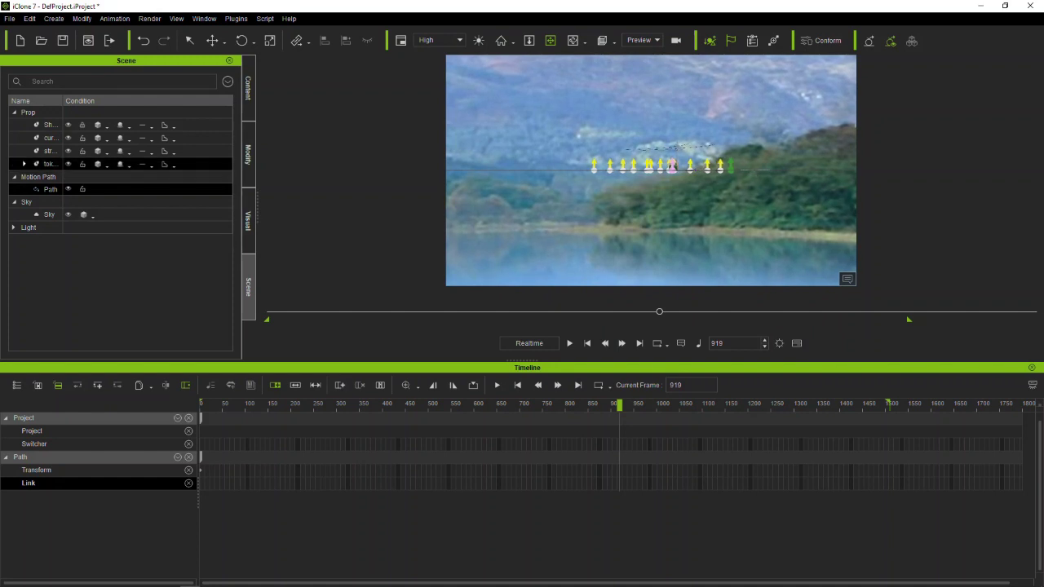
click(51, 164)
key(Home)
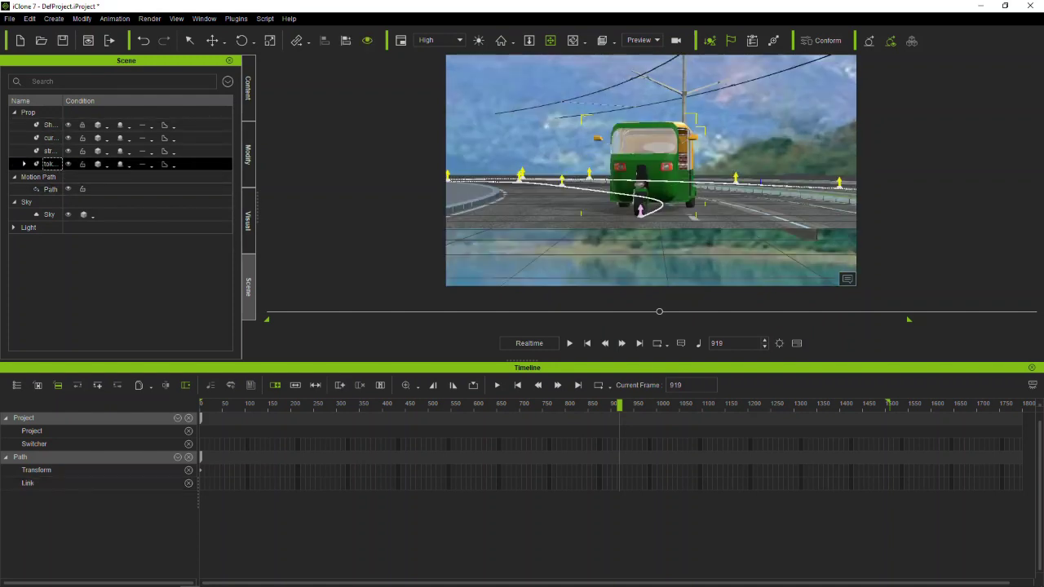
middle_drag(651, 155, 670, 230)
drag(573, 40, 573, 90)
scroll(651, 171, down, 4)
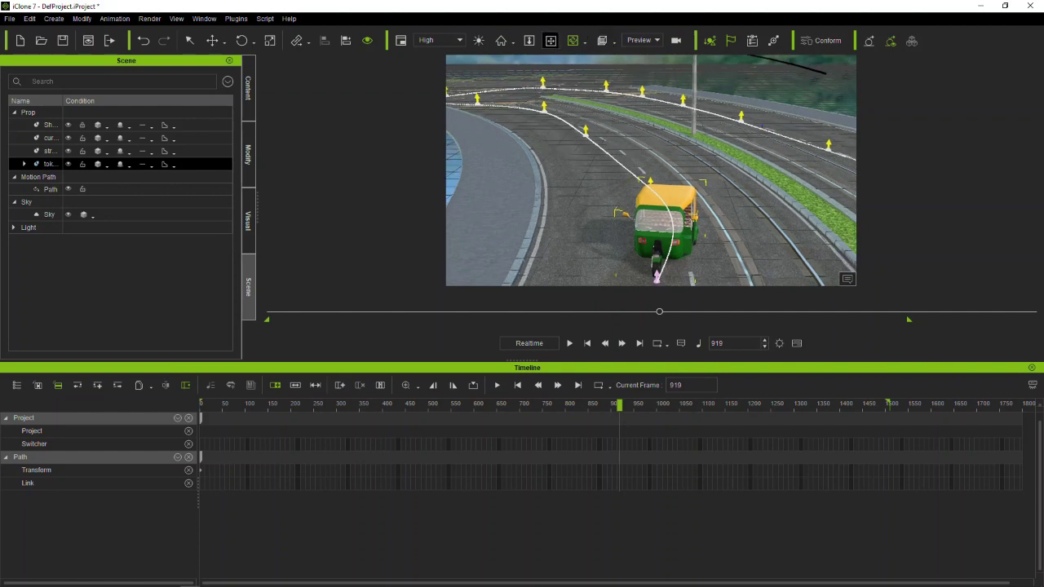
click(550, 40)
drag(651, 187, 587, 129)
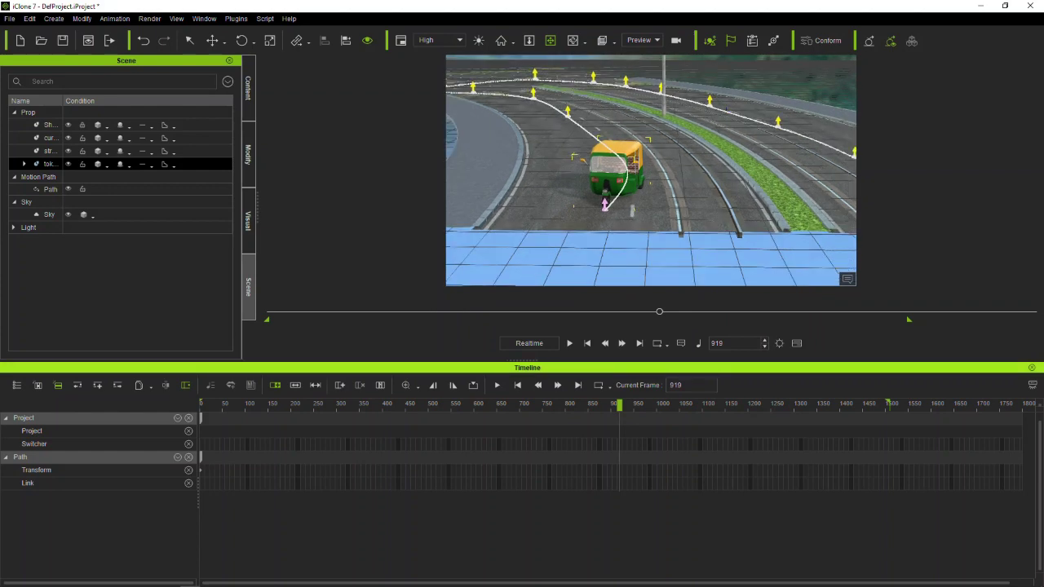
drag(523, 361, 528, 493)
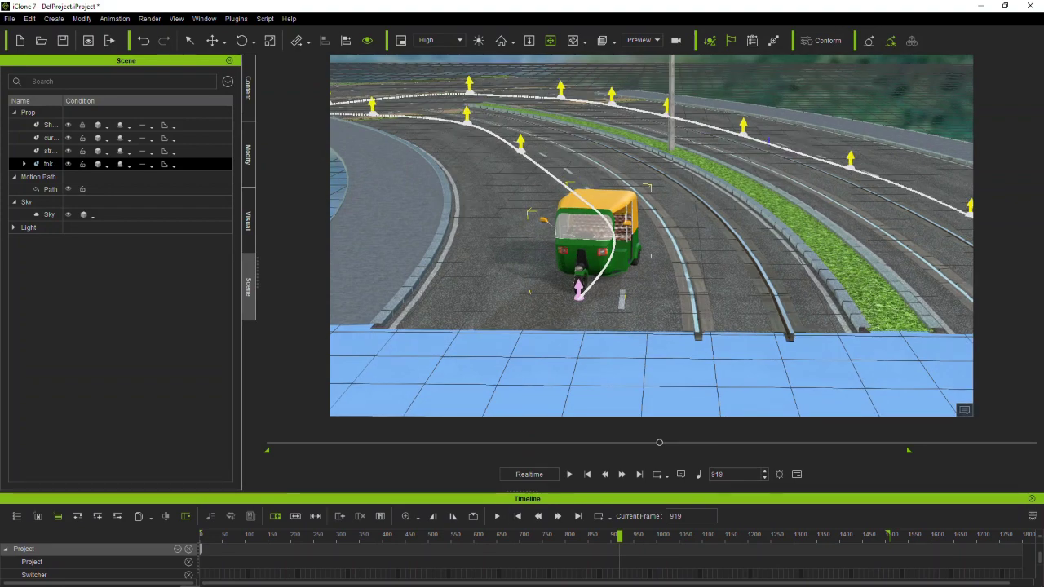
middle_drag(626, 219, 575, 289)
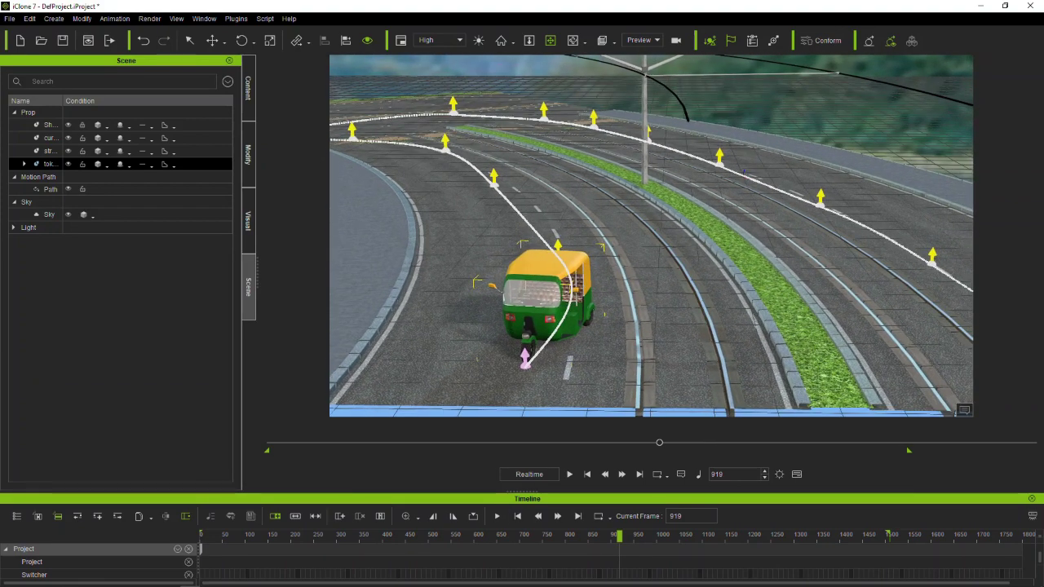
Return to frame 1 and create a camera from a view showing the auto, the curved road and both path ends.
drag(659, 443, 269, 443)
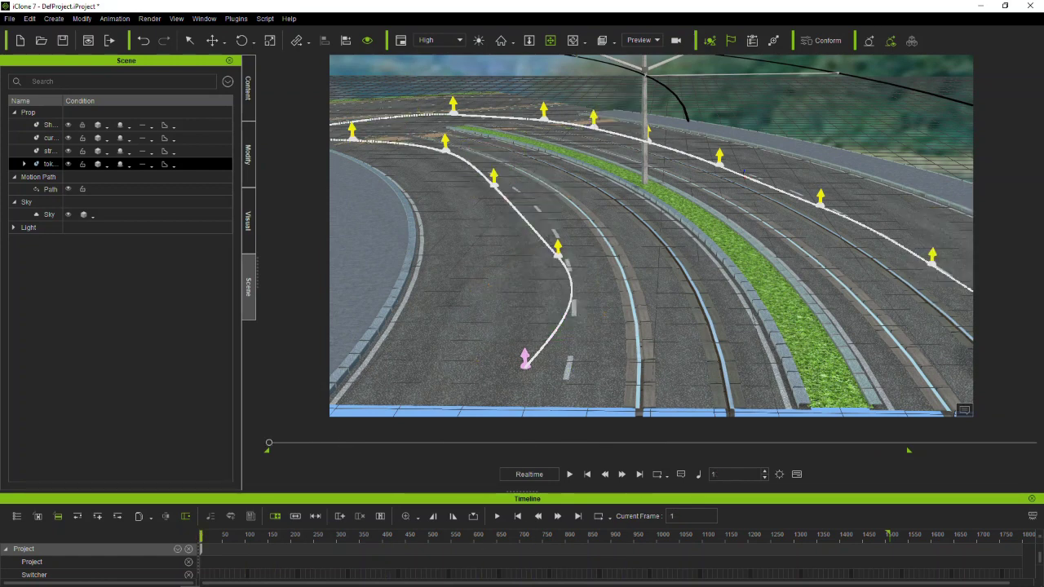
middle_drag(652, 237, 589, 224)
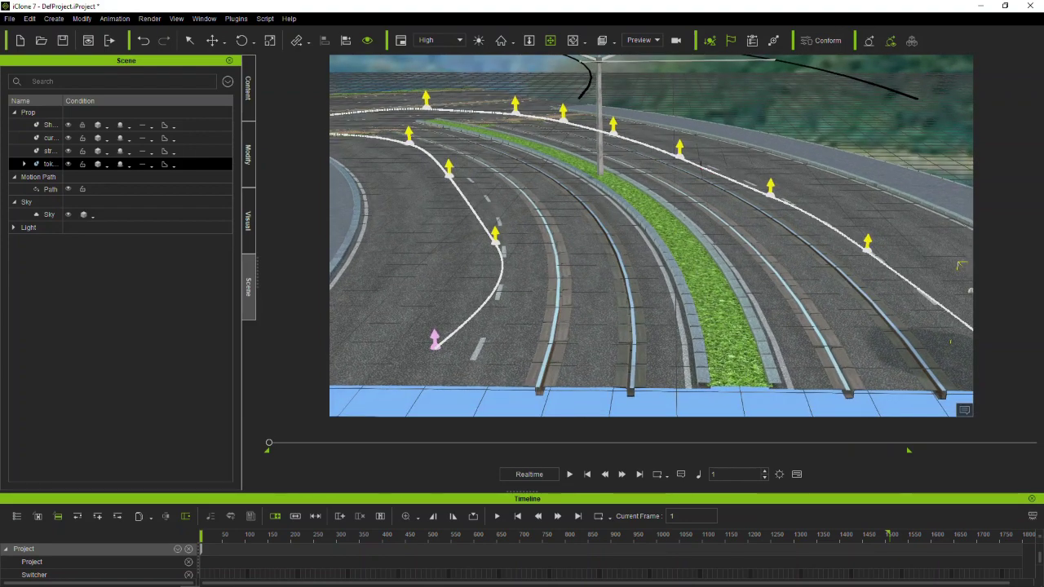
click(573, 40)
drag(645, 228, 568, 232)
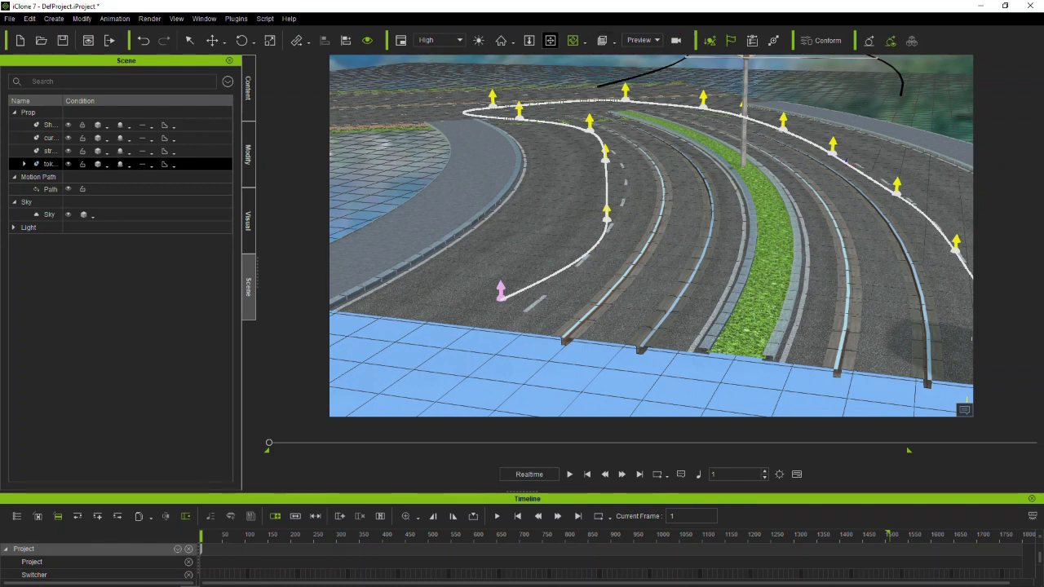
click(550, 40)
drag(653, 230, 553, 231)
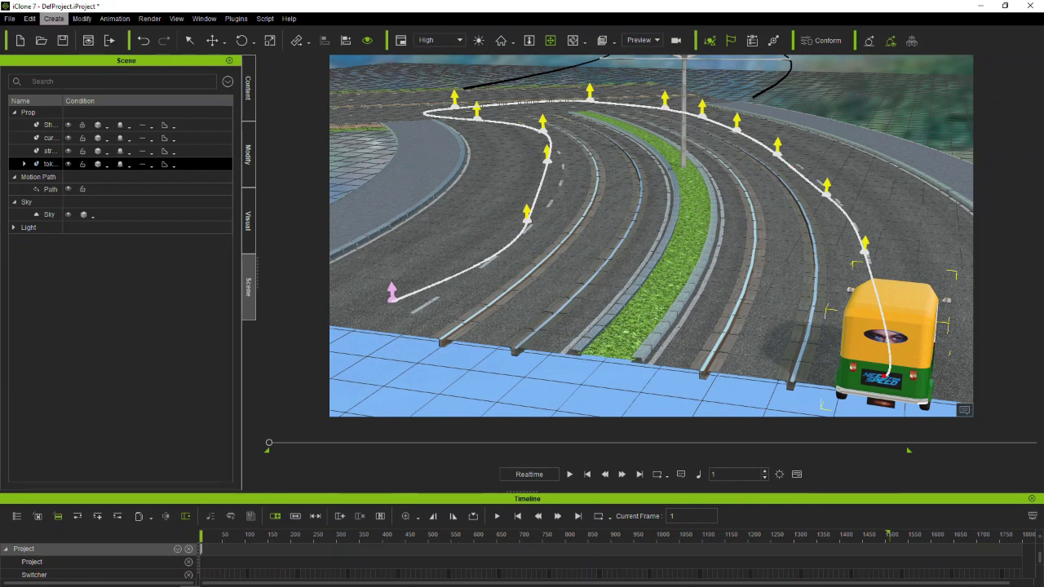
click(53, 18)
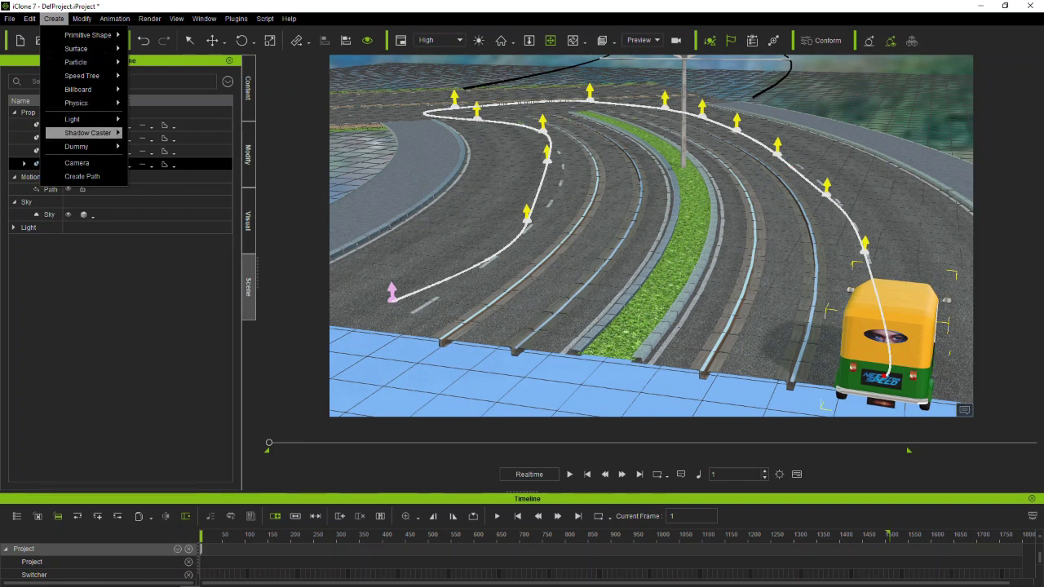
click(82, 163)
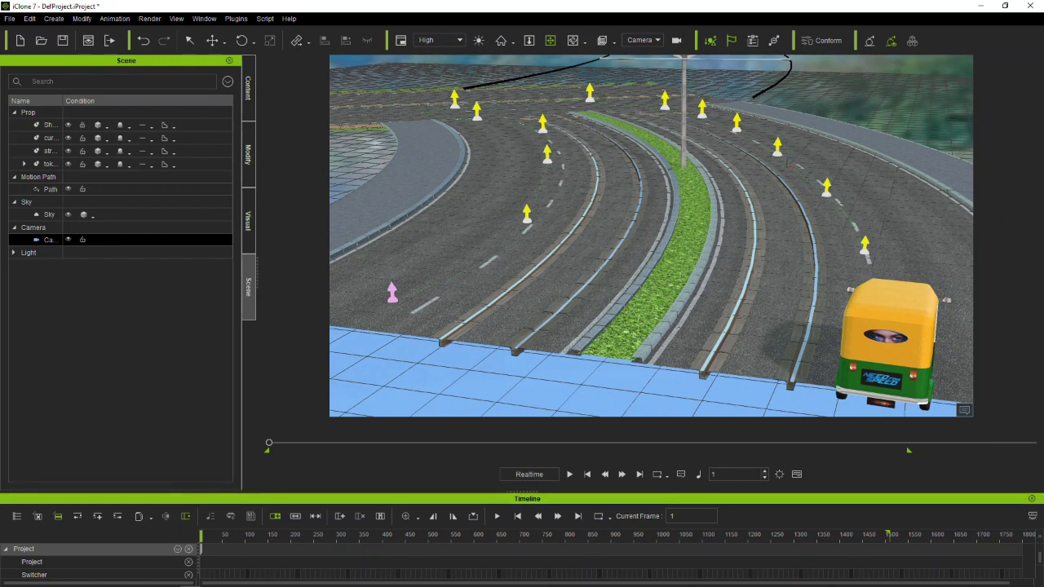
Play back the auto's drive along the path through the new camera.
key(space)
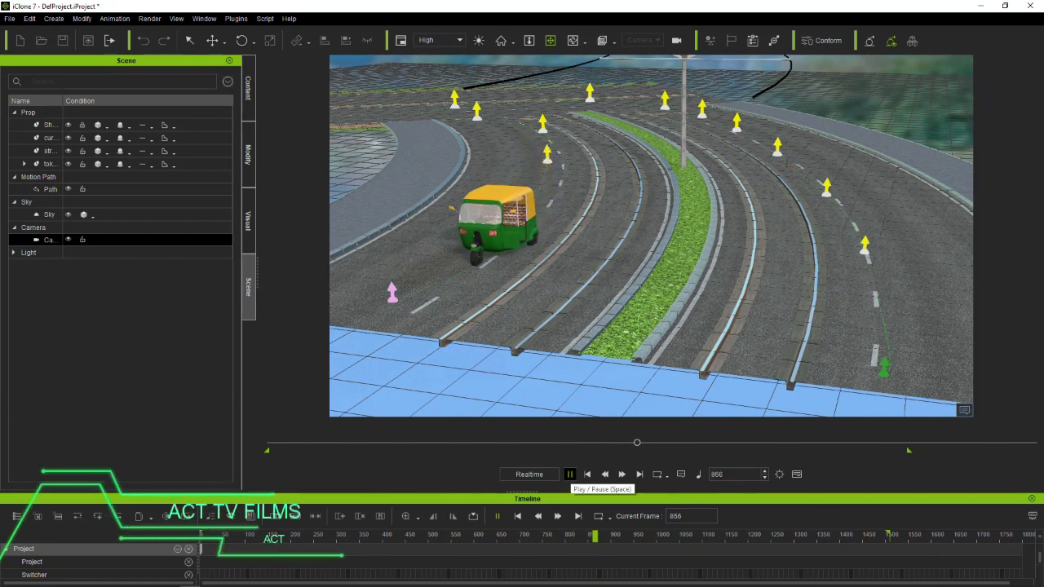
click(570, 473)
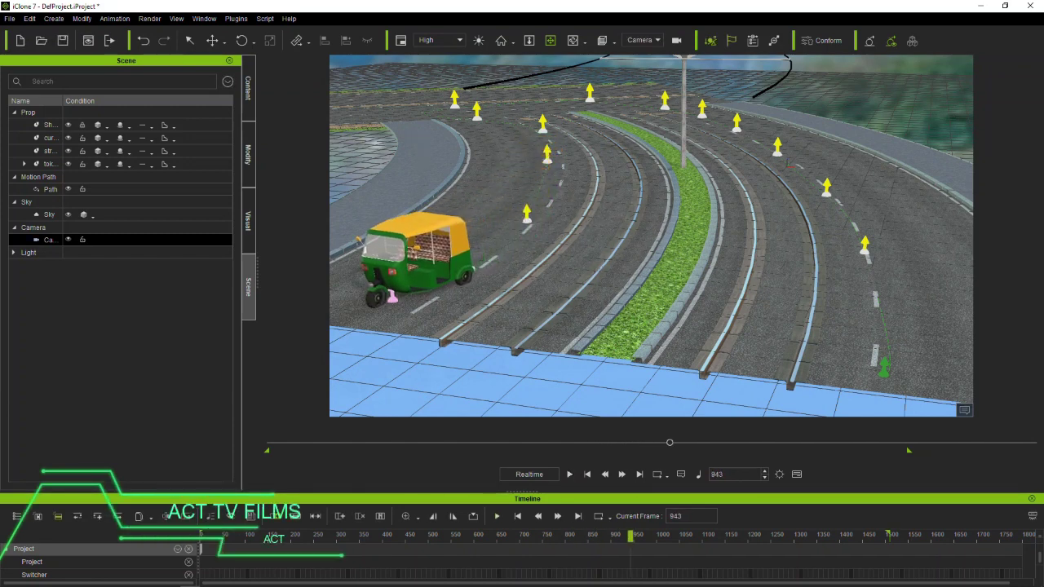